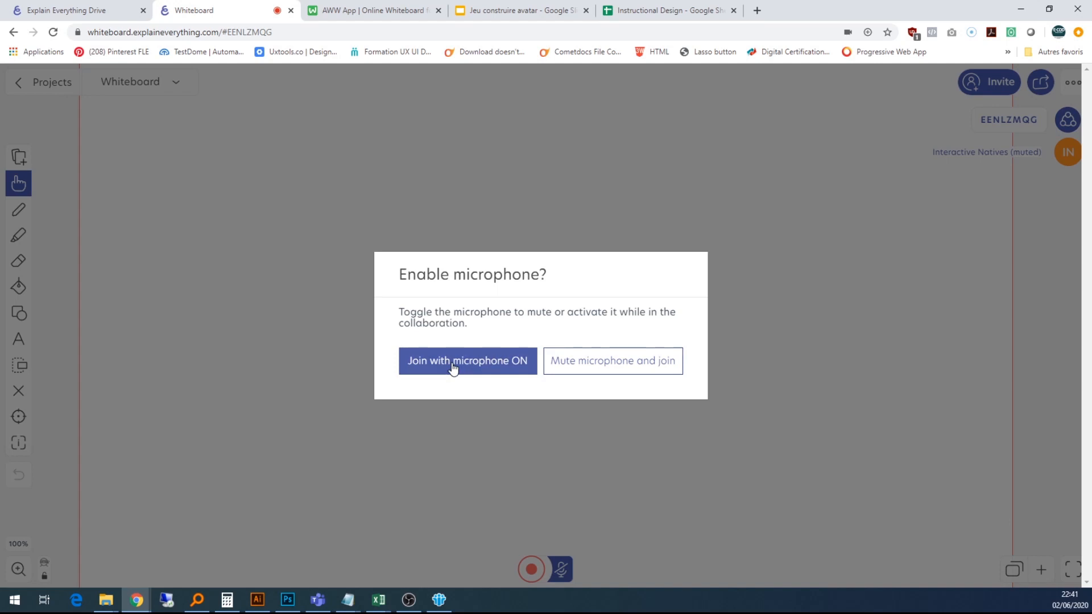
Step: Join the whiteboard with the microphone muted and rename the project to "Test tableau"
{"action": "left_click", "coordinate": [616, 363]}
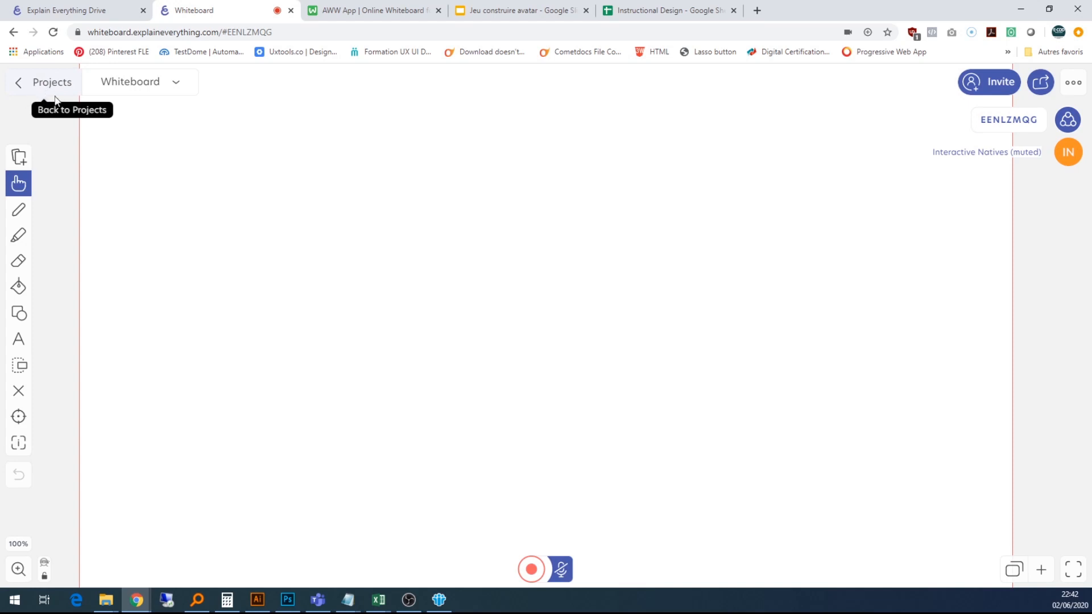
{"action": "left_click", "coordinate": [177, 85]}
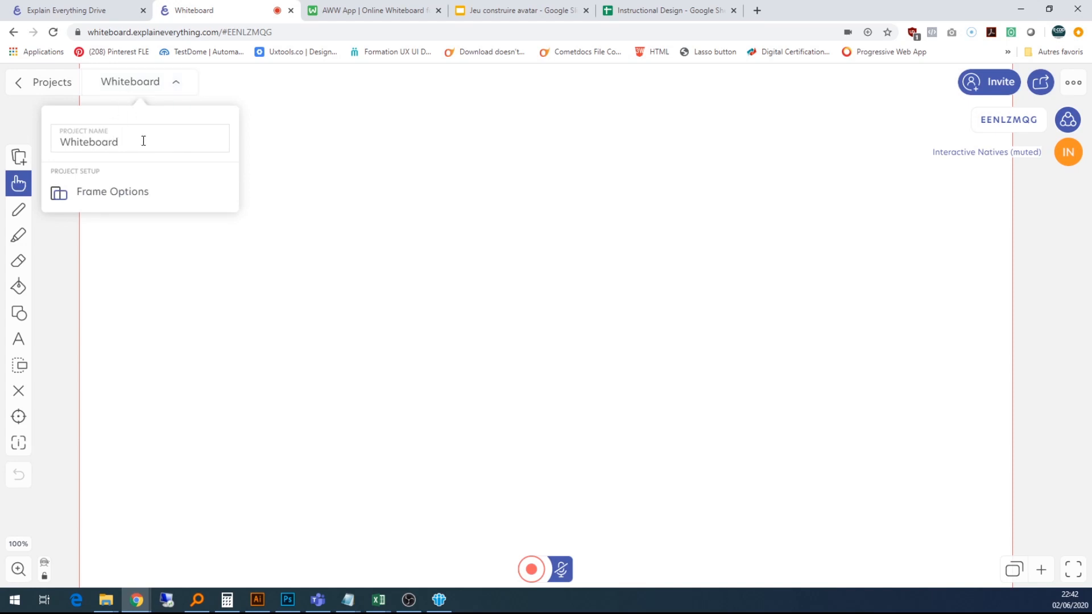
{"action": "left_click_drag", "start_coordinate": [143, 141], "coordinate": [56, 135]}
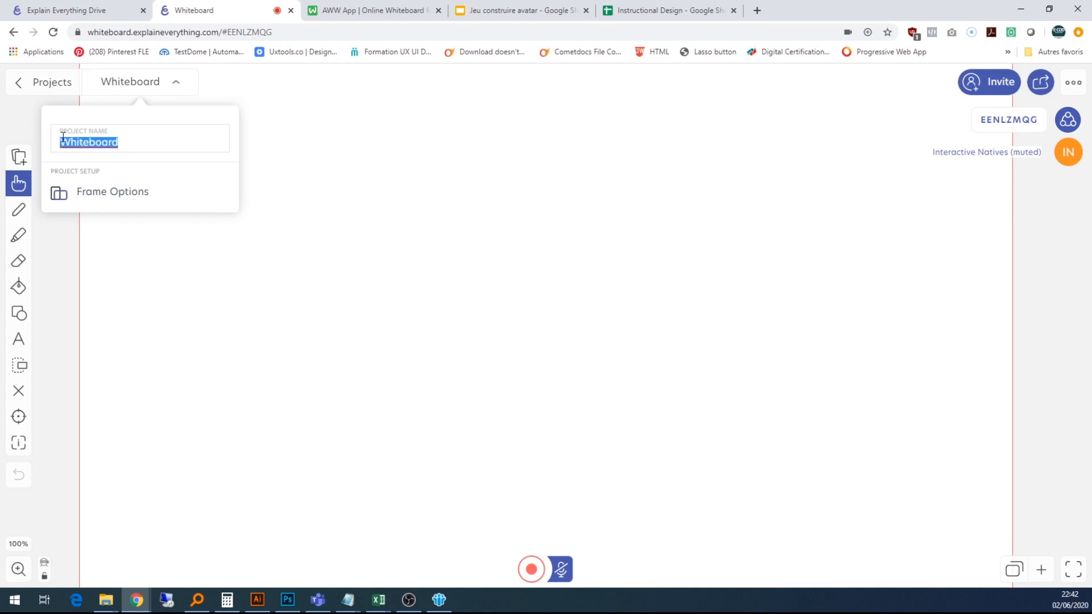
{"action": "type", "text": "Test"}
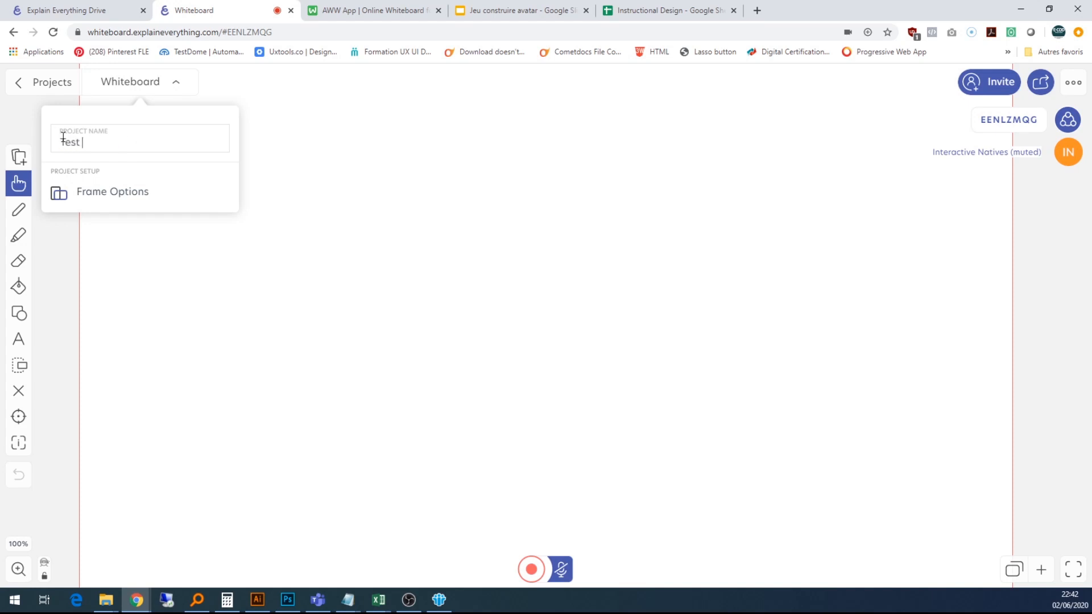
{"action": "type", "text": " tableau"}
{"action": "left_click", "coordinate": [274, 157]}
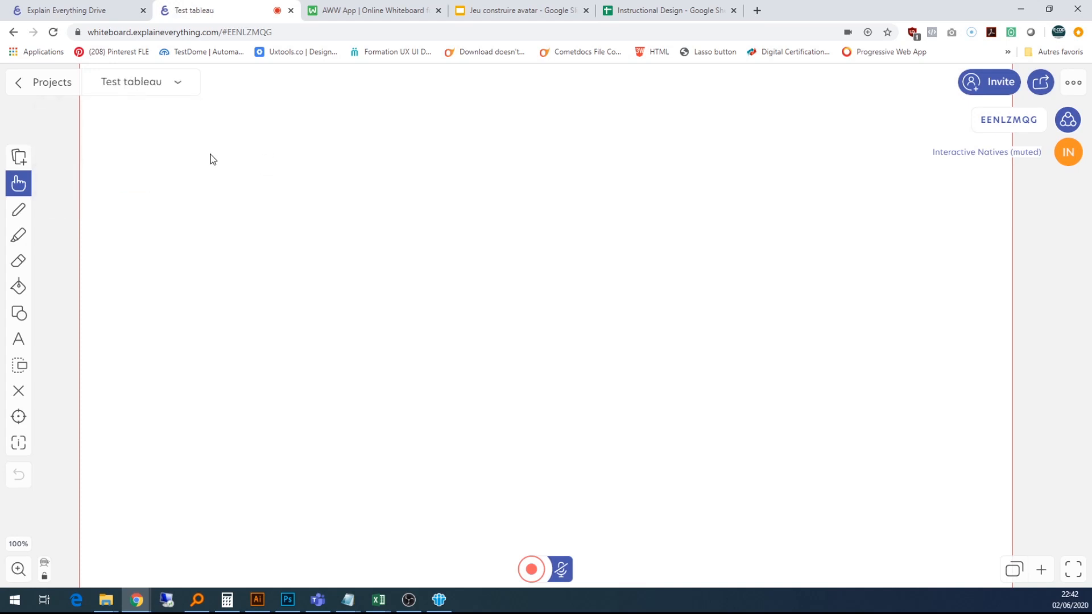
Step: Review the project's frame orientation and aspect ratio options without changing them
{"action": "left_click", "coordinate": [176, 85]}
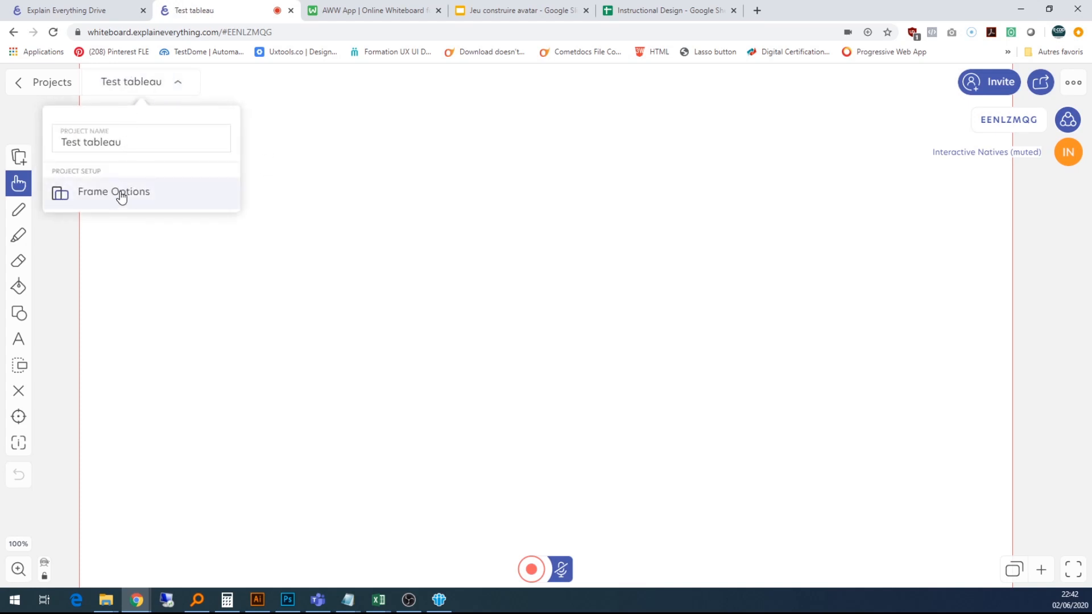
{"action": "left_click", "coordinate": [119, 194]}
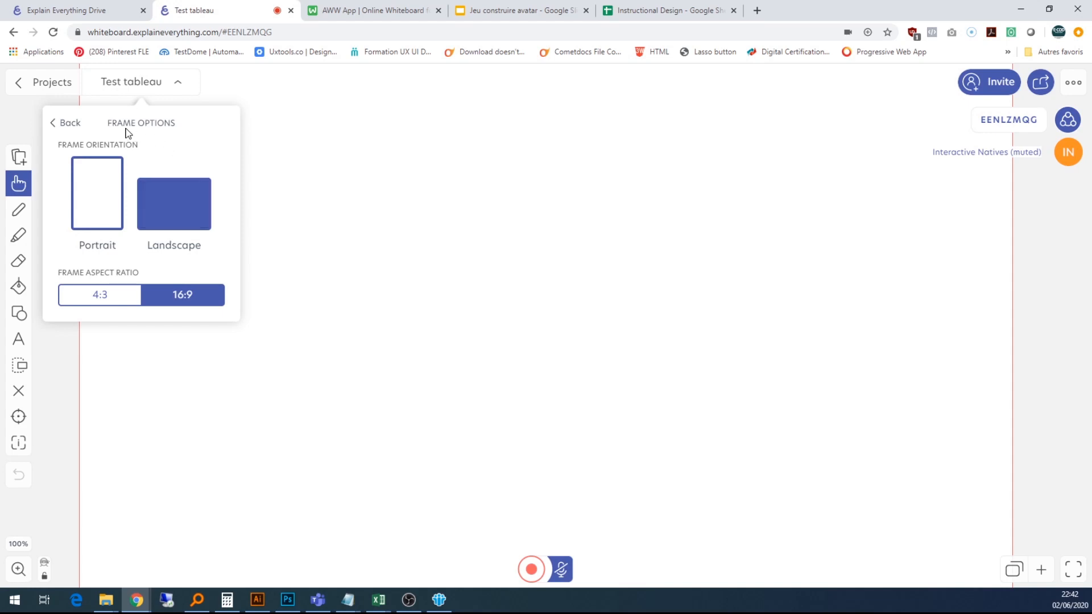
{"action": "left_click", "coordinate": [74, 123]}
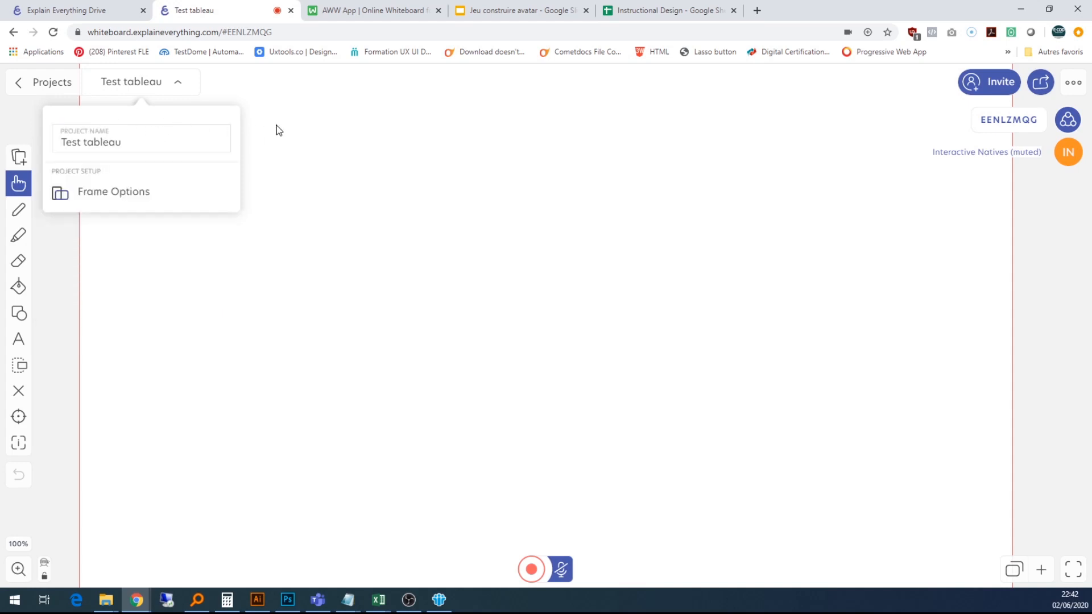
{"action": "left_click", "coordinate": [297, 127]}
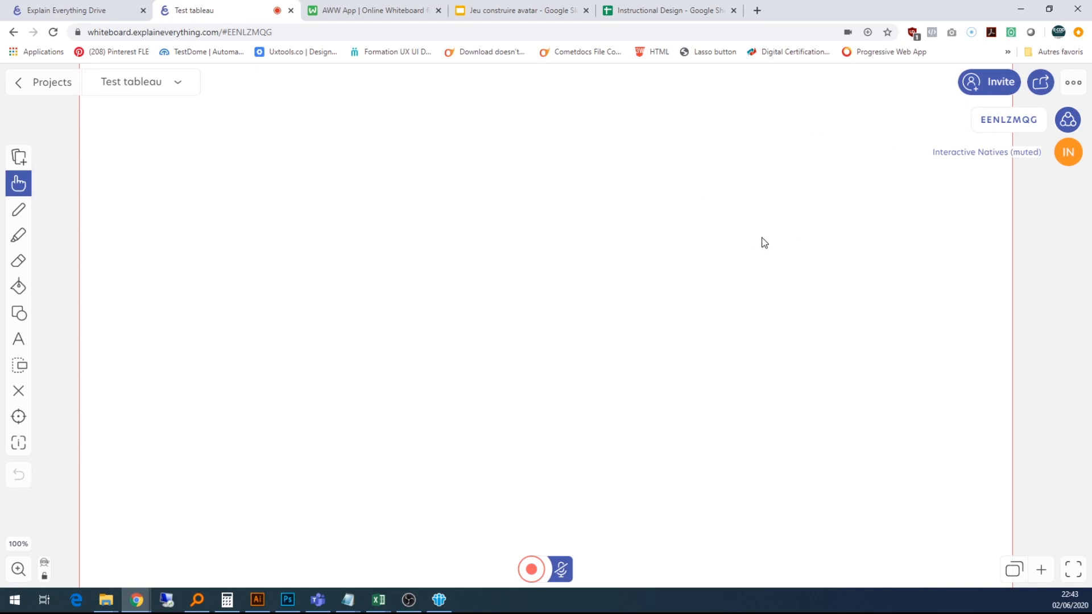
Step: Review the invitation's link access and permission levels, and check the project's export options
{"action": "left_click", "coordinate": [989, 85]}
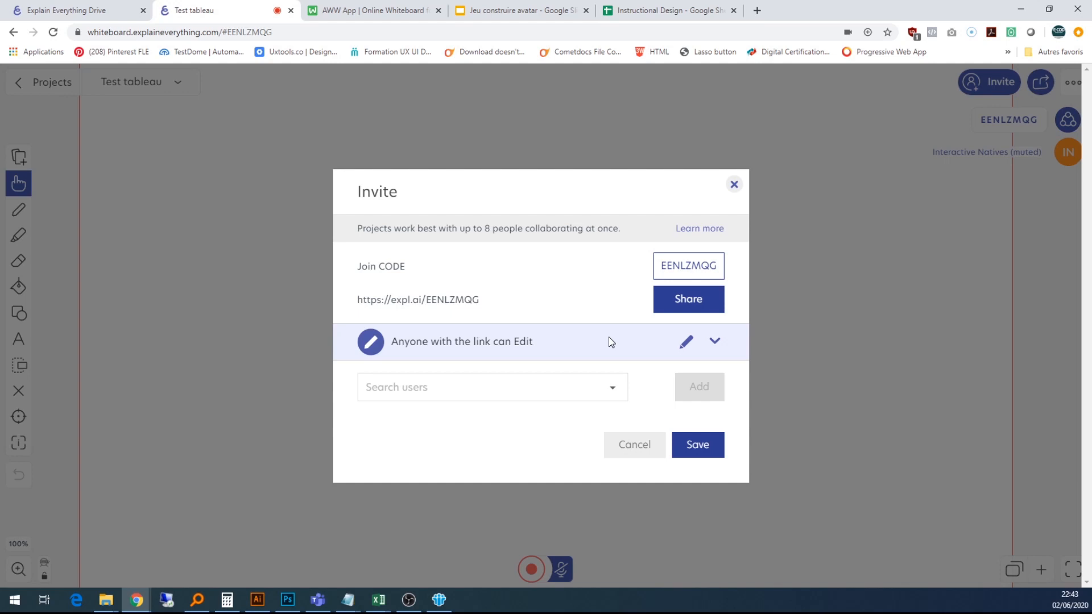
{"action": "left_click", "coordinate": [715, 344]}
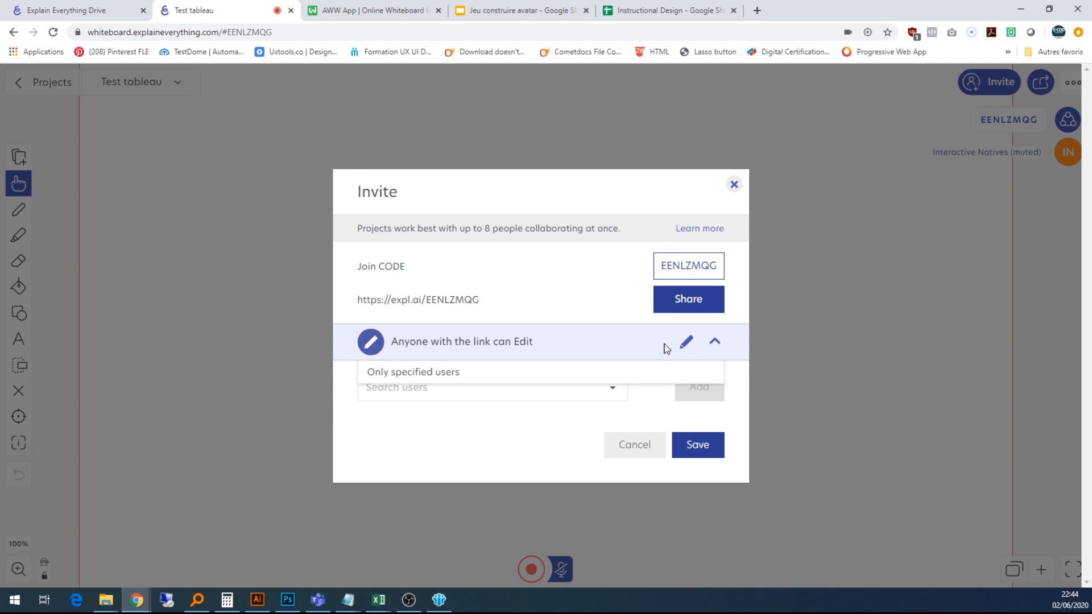
{"action": "left_click", "coordinate": [687, 342]}
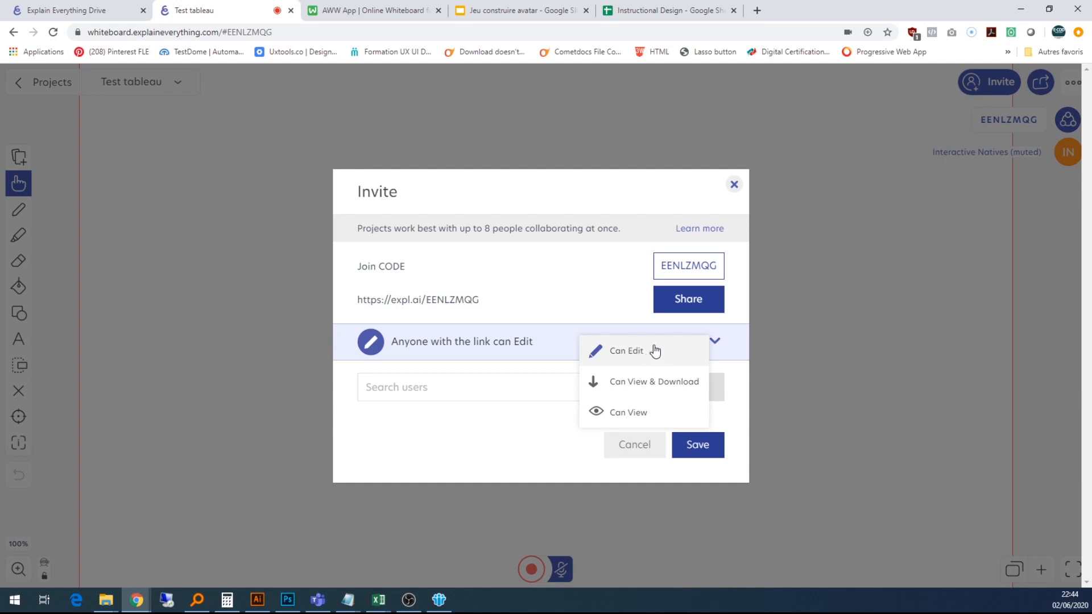
{"action": "left_click", "coordinate": [779, 337]}
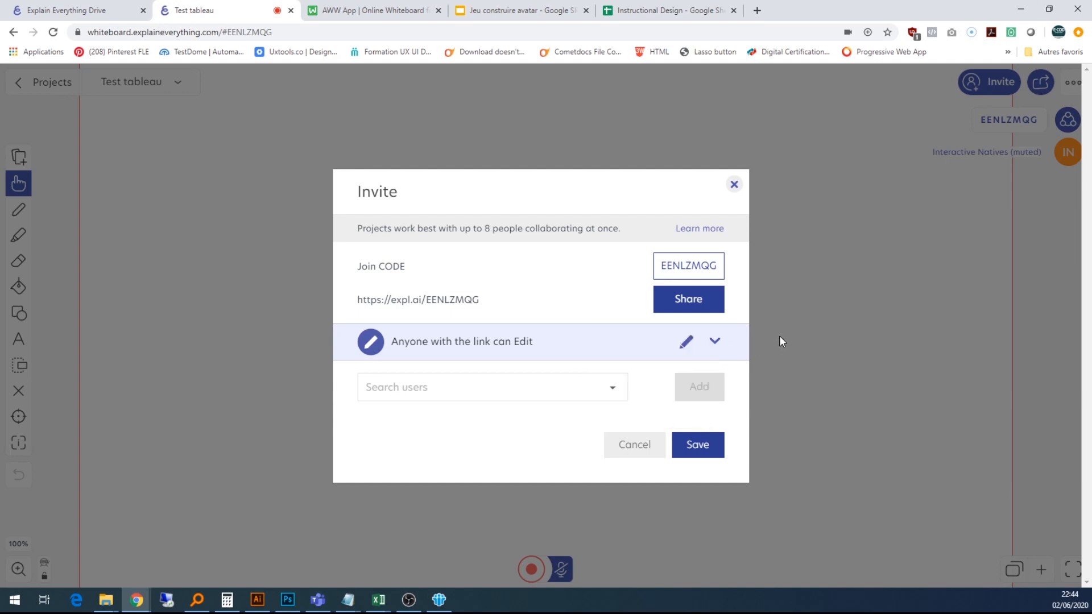
{"action": "left_click", "coordinate": [735, 186]}
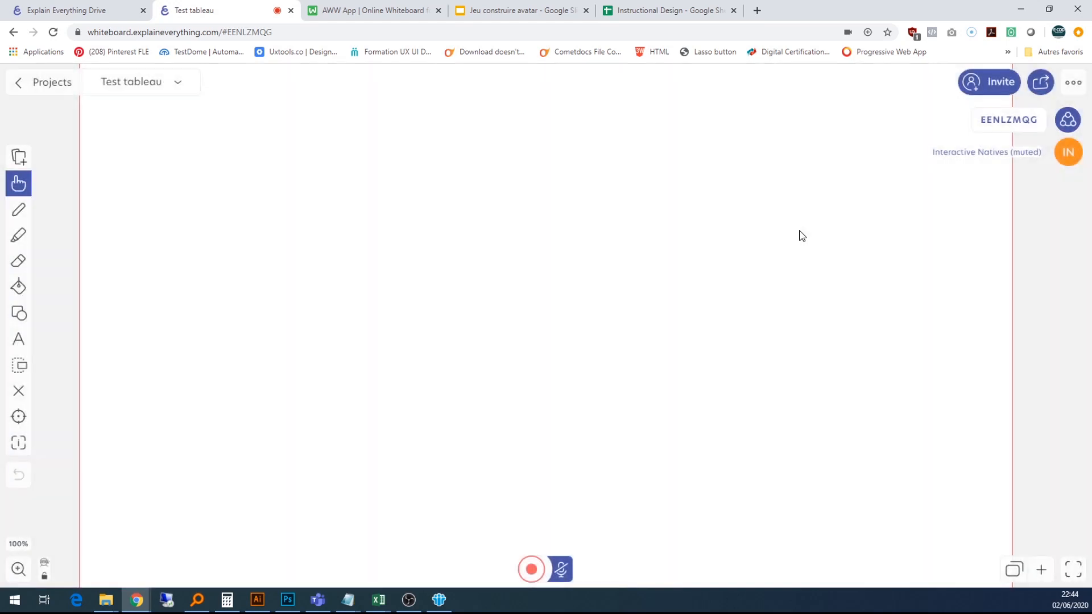
{"action": "left_click", "coordinate": [1041, 85]}
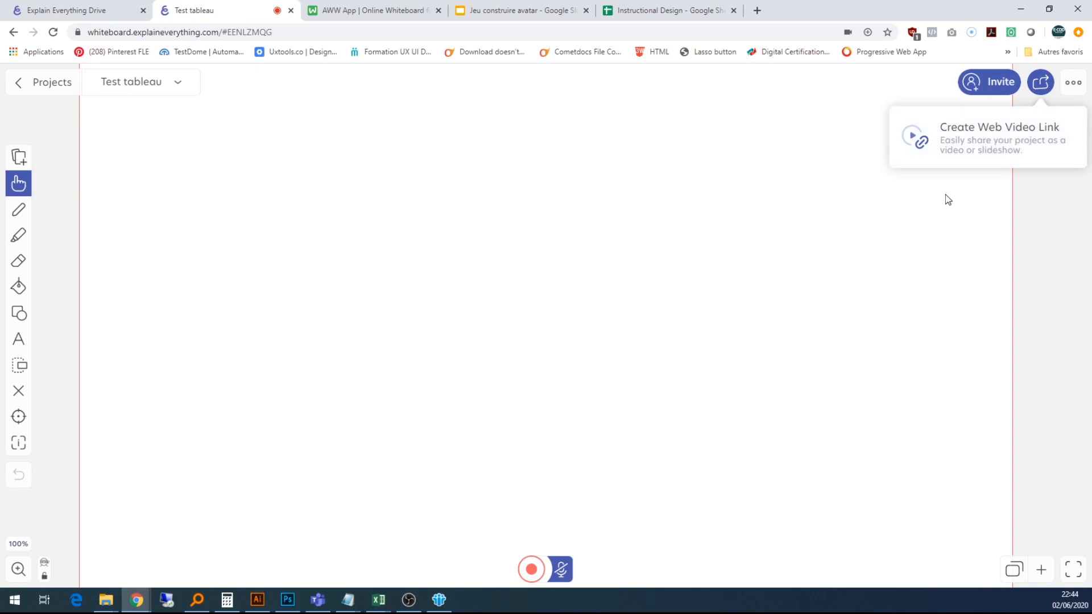
{"action": "left_click", "coordinate": [838, 206]}
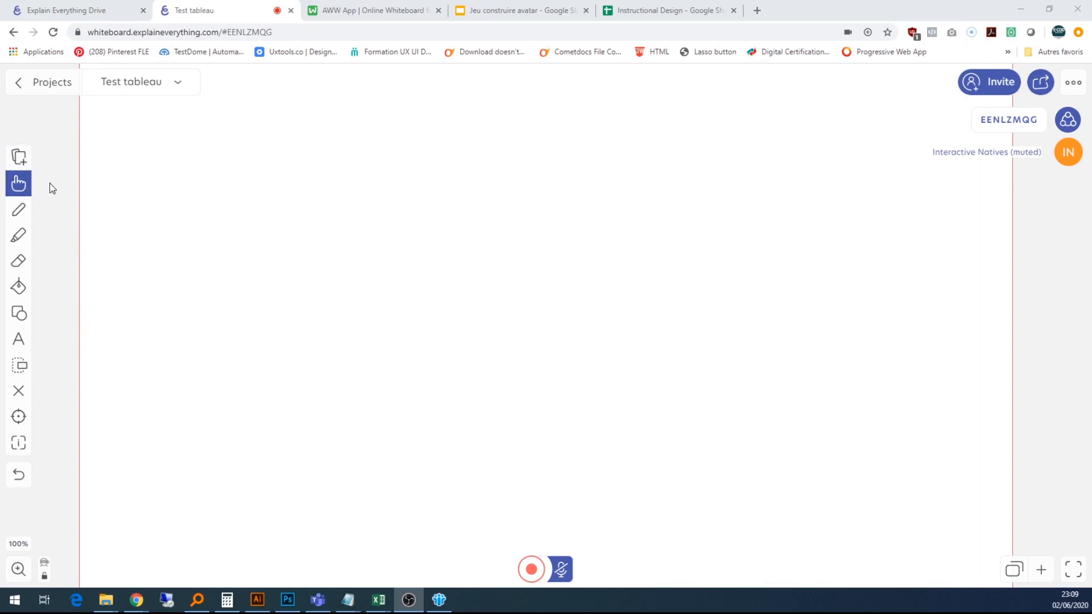
Step: Insert the existing image Colere_grand_poster.jpg on the whiteboard without editing it, and undo the insertion
{"action": "left_click", "coordinate": [22, 161]}
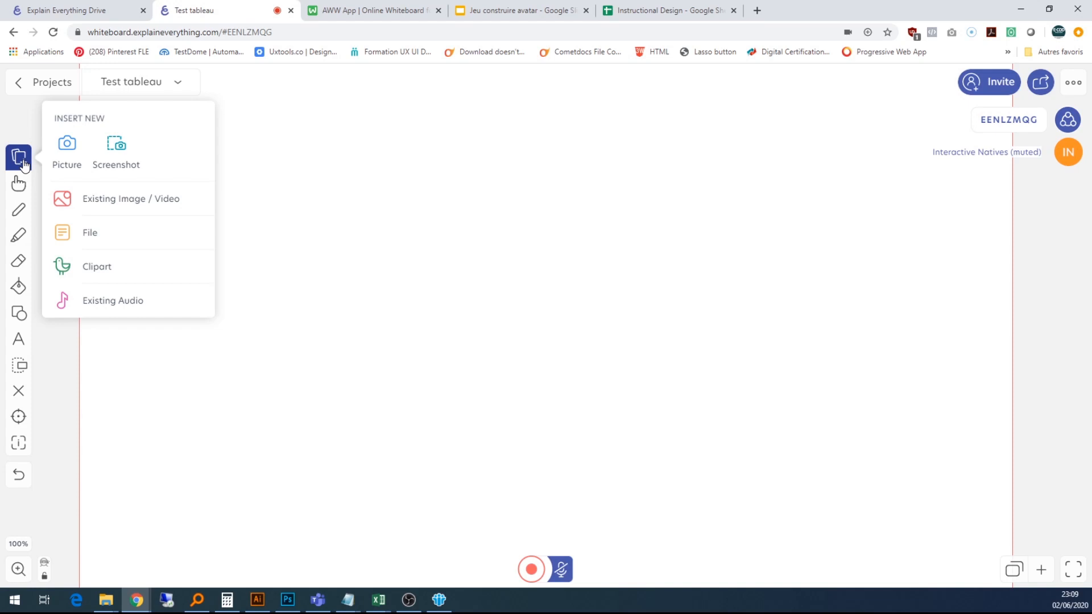
{"action": "left_click", "coordinate": [154, 206]}
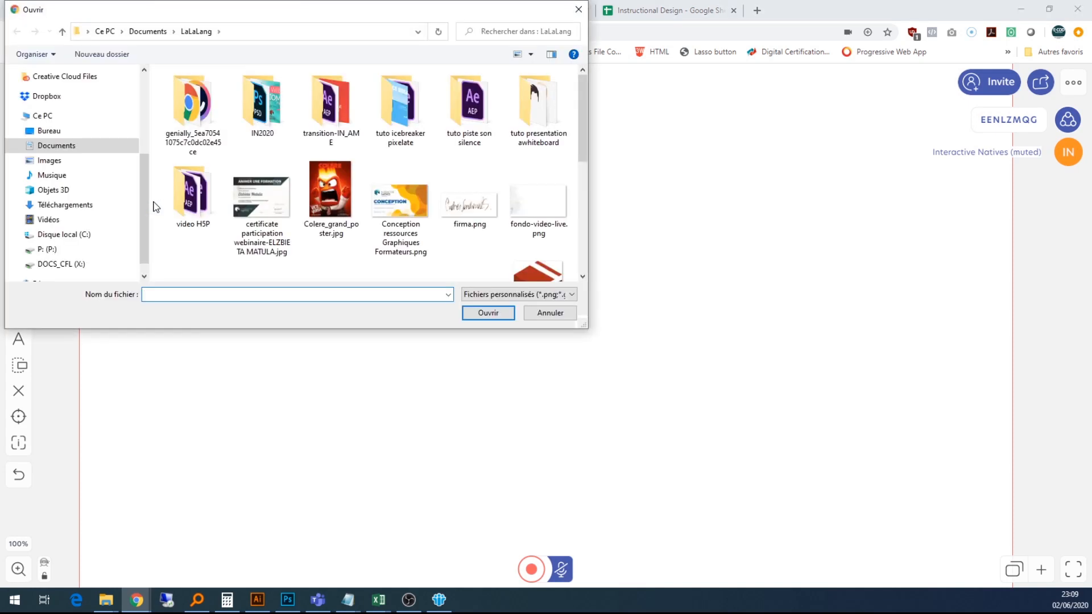
{"action": "left_click", "coordinate": [316, 177]}
{"action": "left_click", "coordinate": [474, 313]}
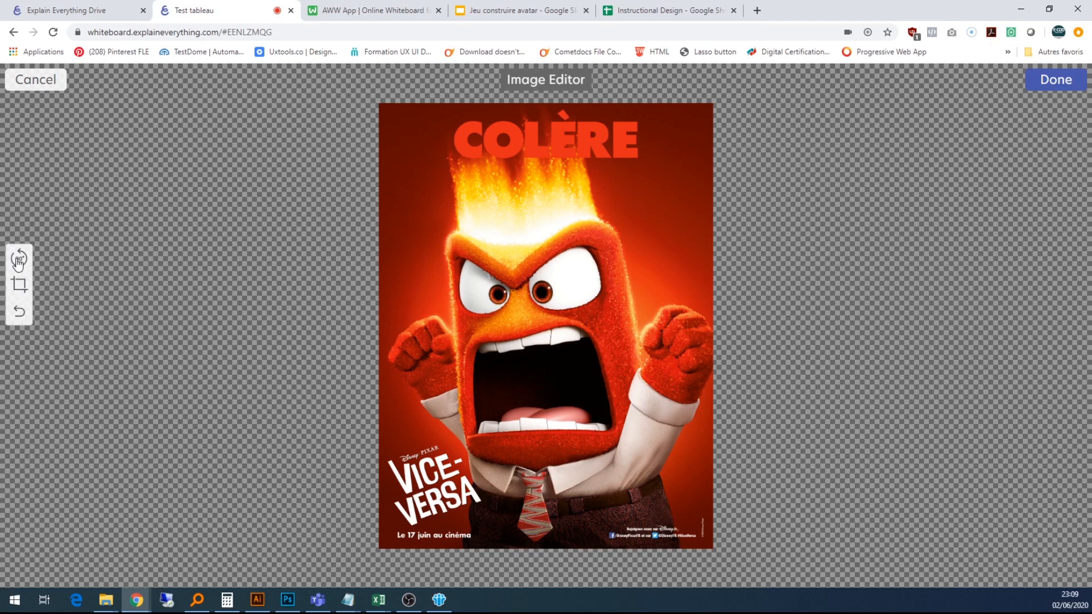
{"action": "left_click", "coordinate": [1043, 87]}
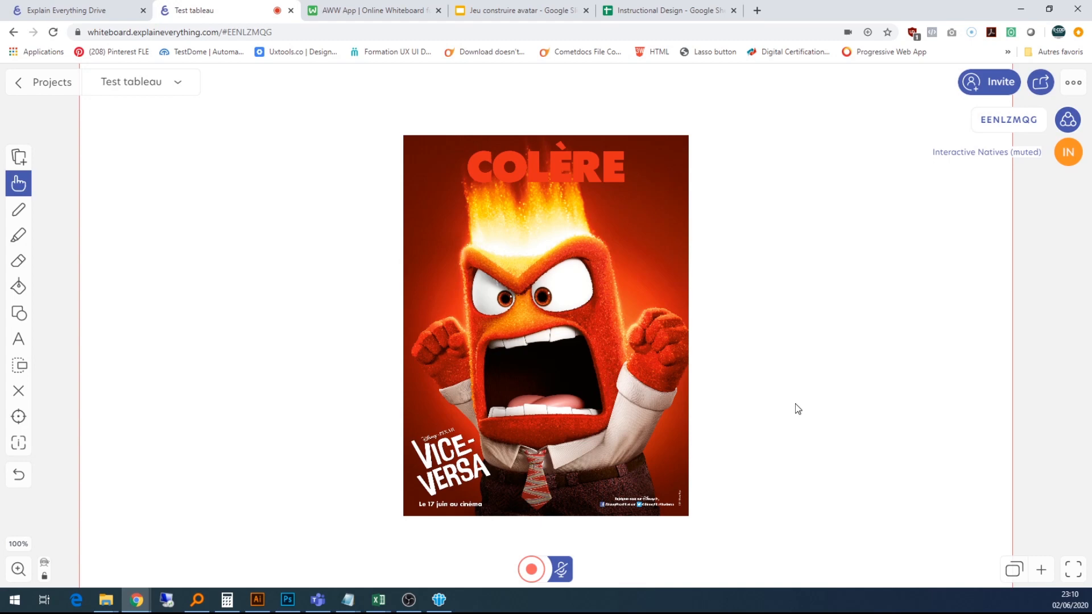
{"action": "key", "text": "ctrl+z"}
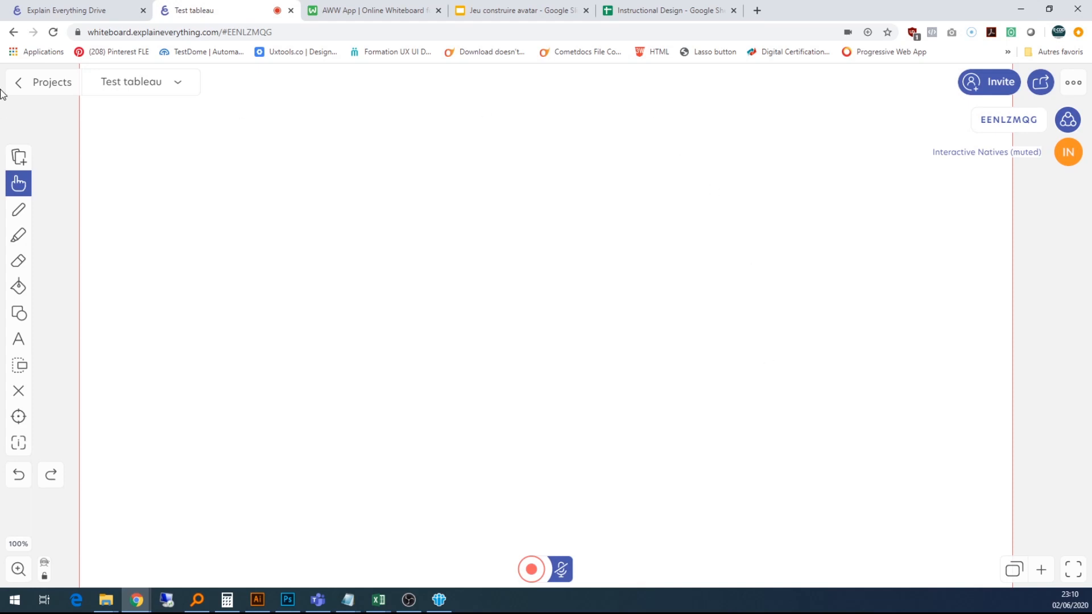
Step: Browse the clipart library's Doodles, Emojis, Animals, Food and City categories and look over the further category list
{"action": "left_click", "coordinate": [19, 155]}
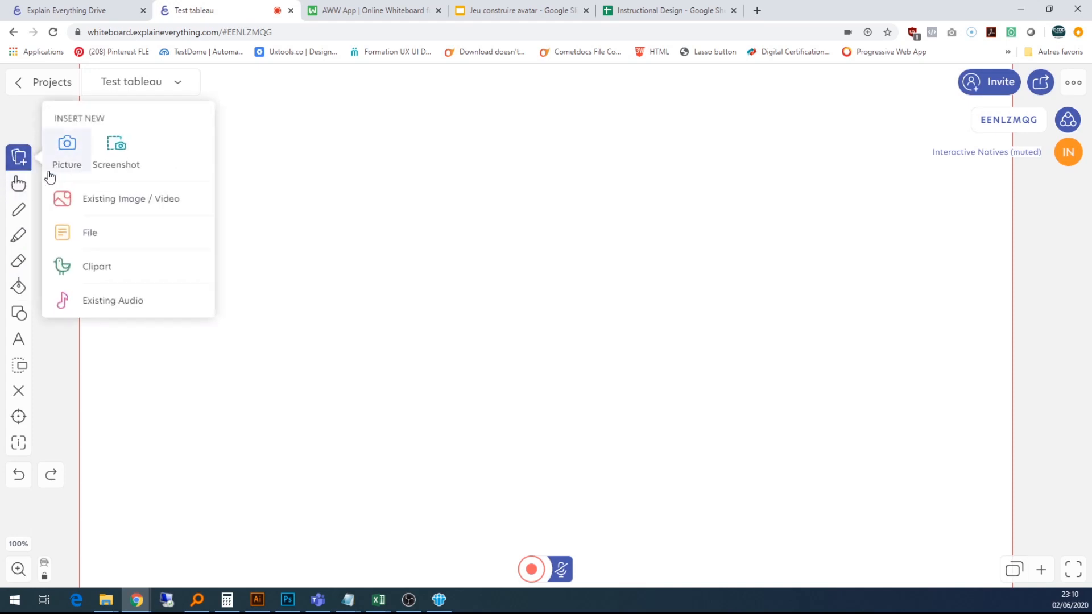
{"action": "left_click", "coordinate": [144, 274]}
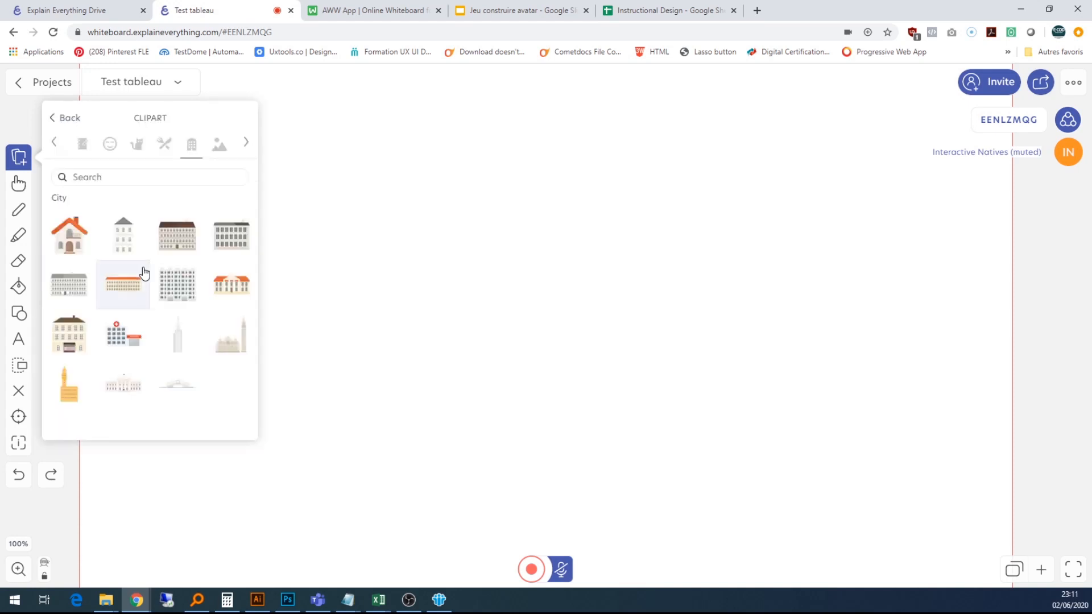
{"action": "left_click", "coordinate": [80, 146]}
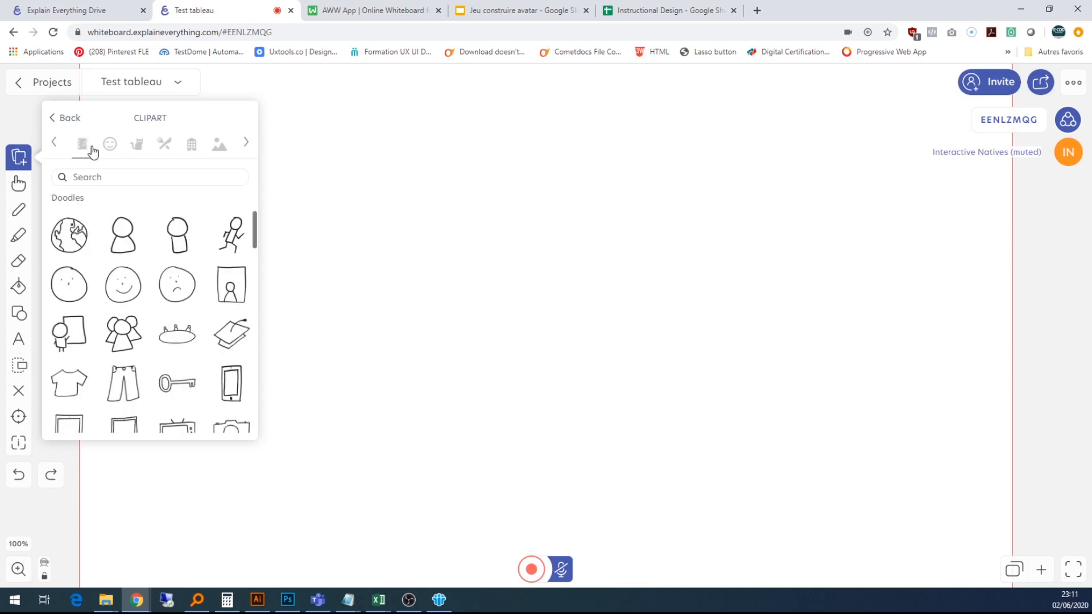
{"action": "left_click", "coordinate": [111, 154]}
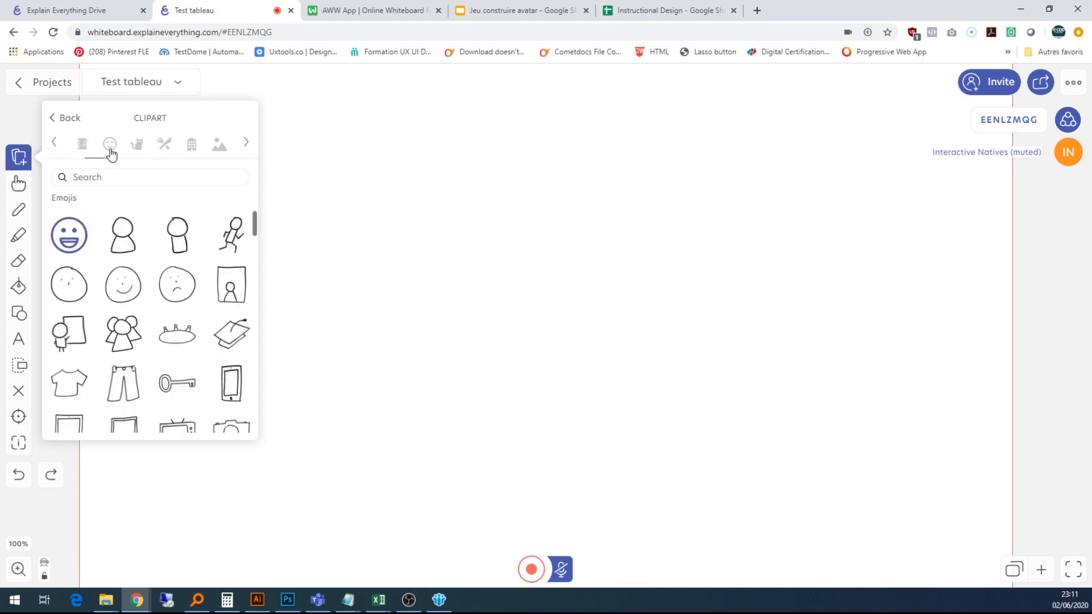
{"action": "left_click", "coordinate": [142, 153]}
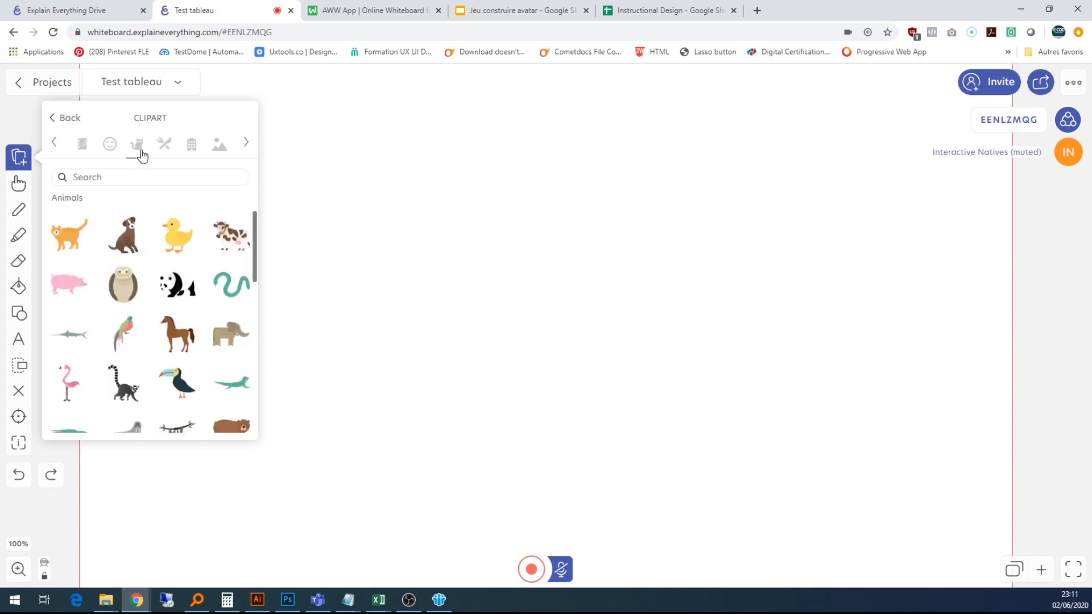
{"action": "left_click", "coordinate": [164, 154]}
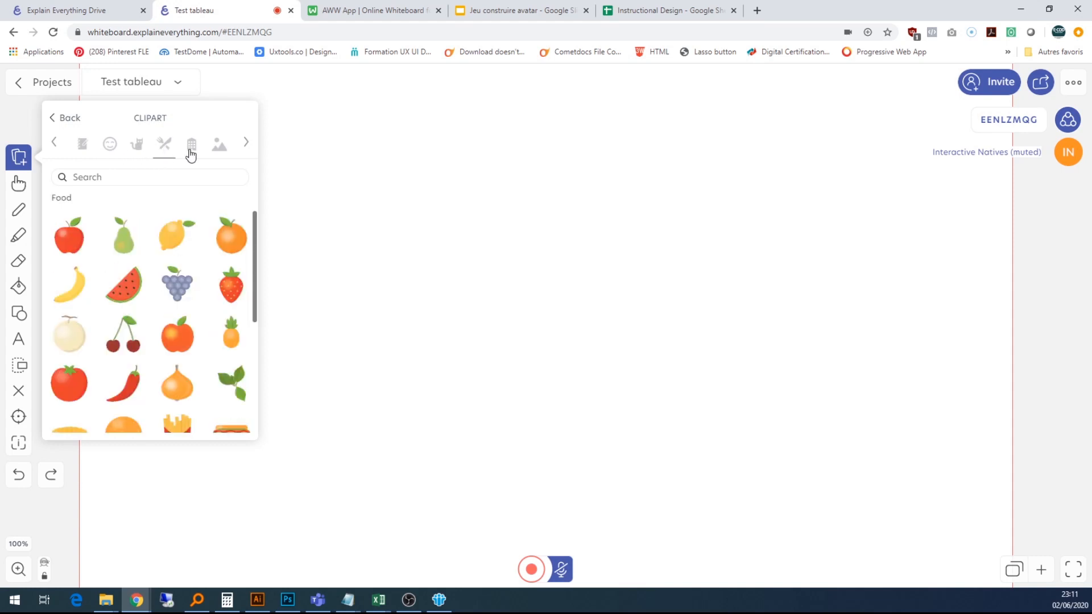
{"action": "left_click", "coordinate": [191, 153]}
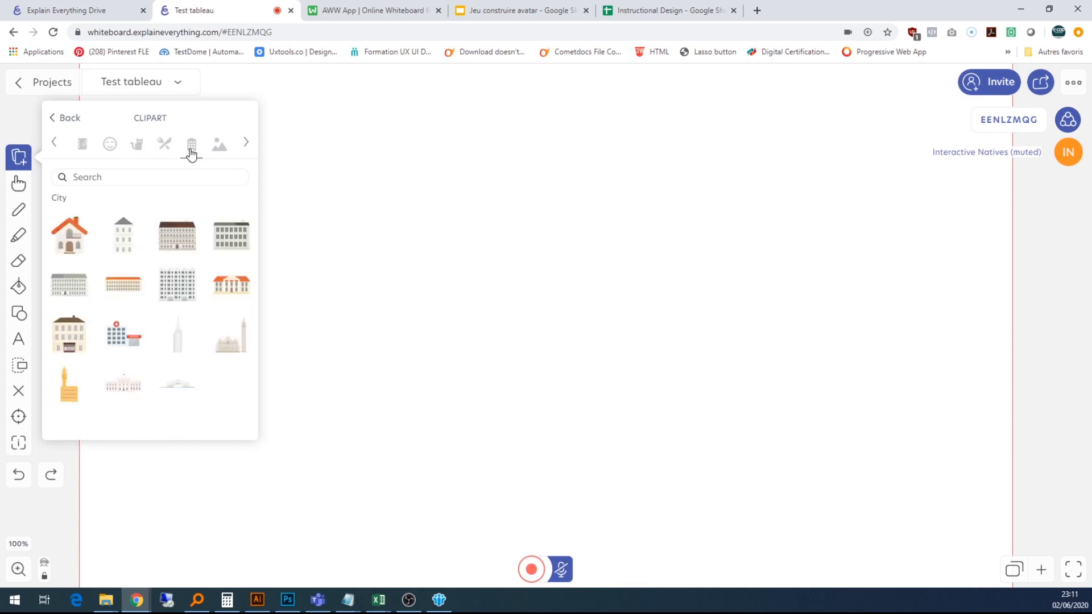
{"action": "left_click", "coordinate": [247, 143]}
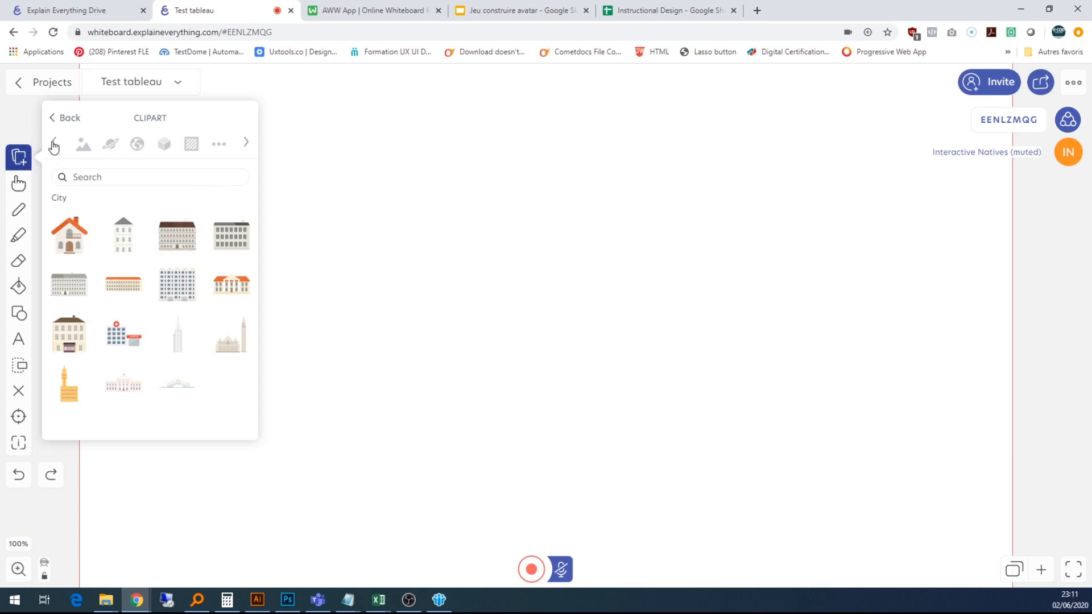
{"action": "left_click", "coordinate": [64, 120]}
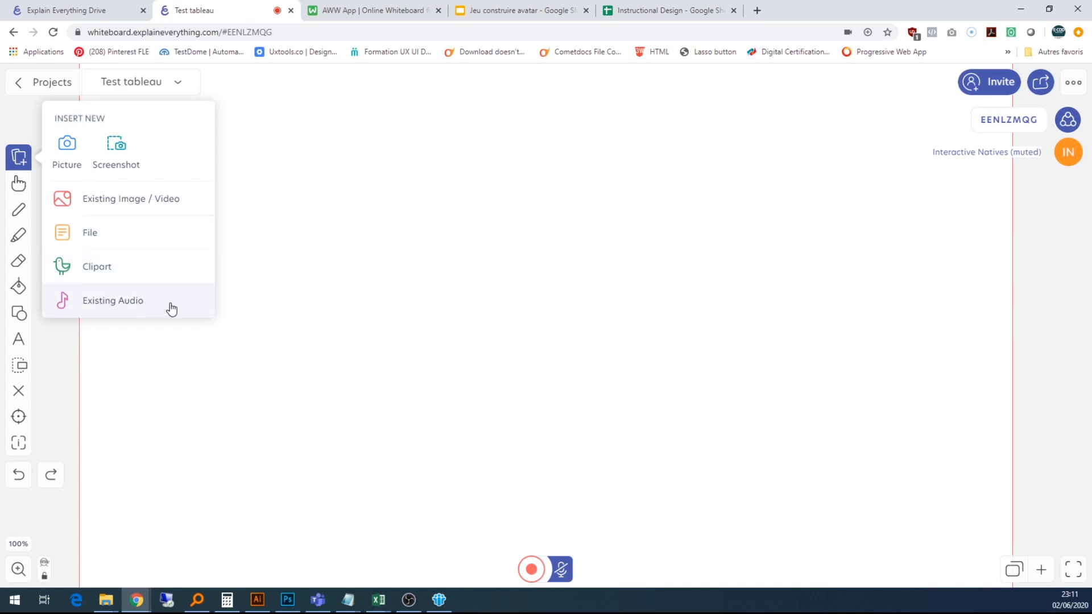
{"action": "left_click", "coordinate": [271, 206]}
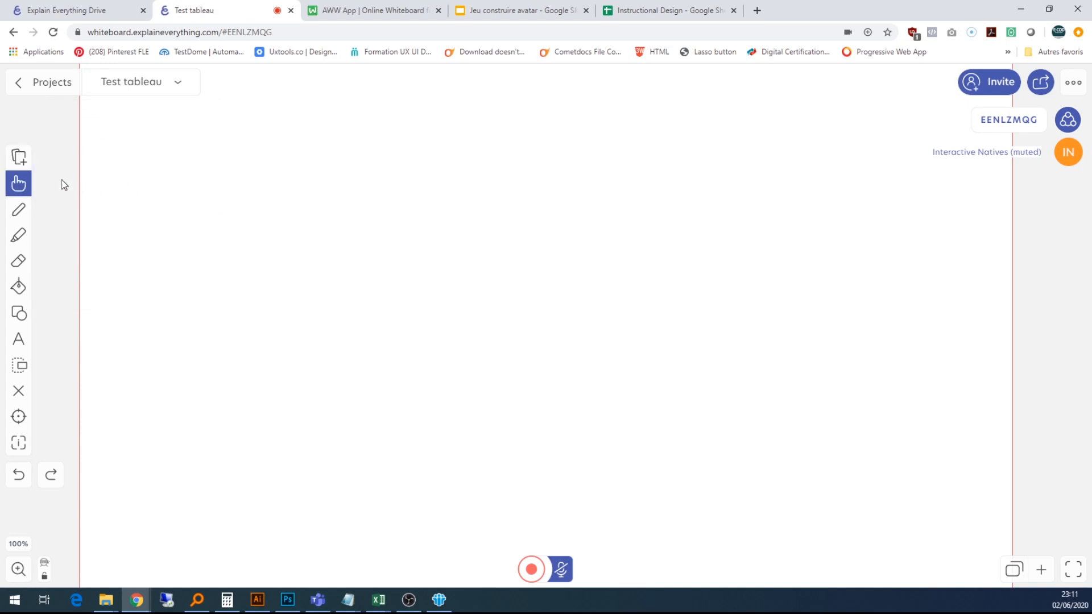
Step: Insert the City clipart of the wide brown-roofed building and move it to the upper-left area of the canvas
{"action": "left_click", "coordinate": [19, 156]}
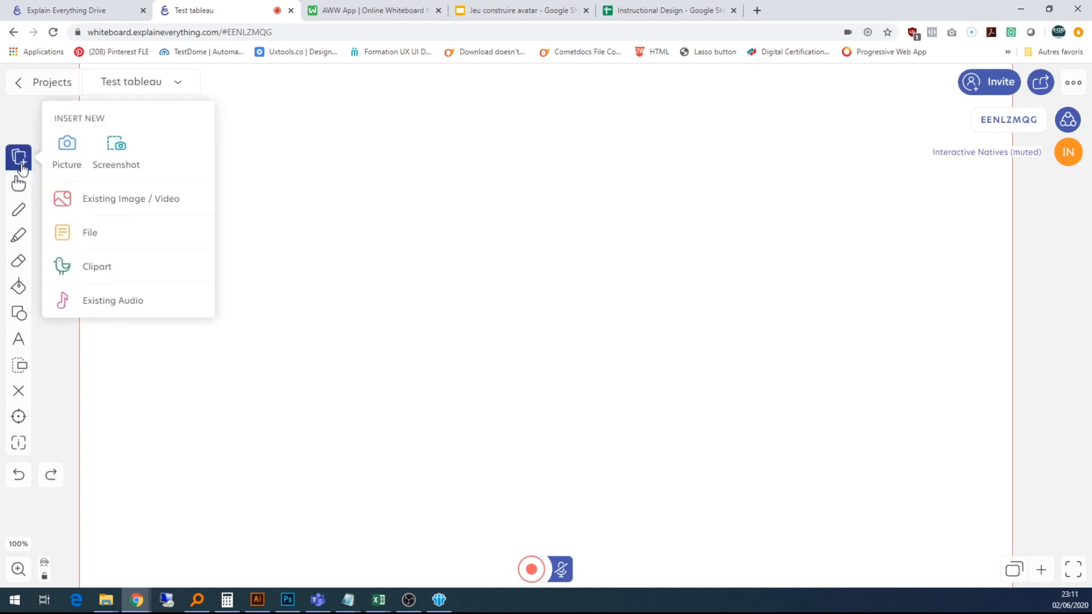
{"action": "left_click", "coordinate": [131, 264]}
{"action": "left_click", "coordinate": [165, 250]}
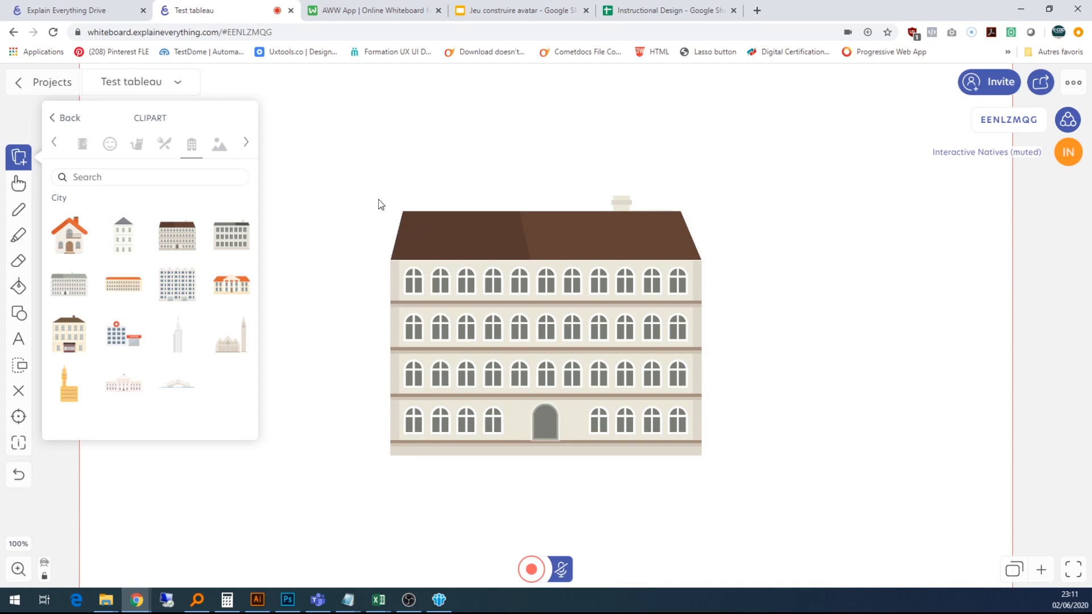
{"action": "left_click", "coordinate": [341, 199]}
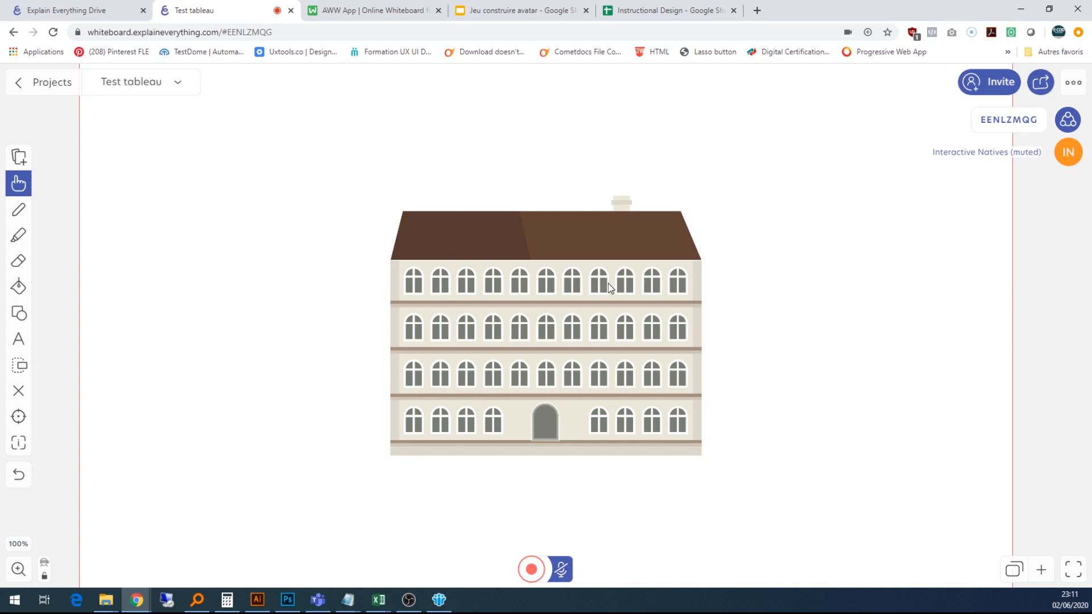
{"action": "left_click_drag", "start_coordinate": [612, 286], "coordinate": [385, 204]}
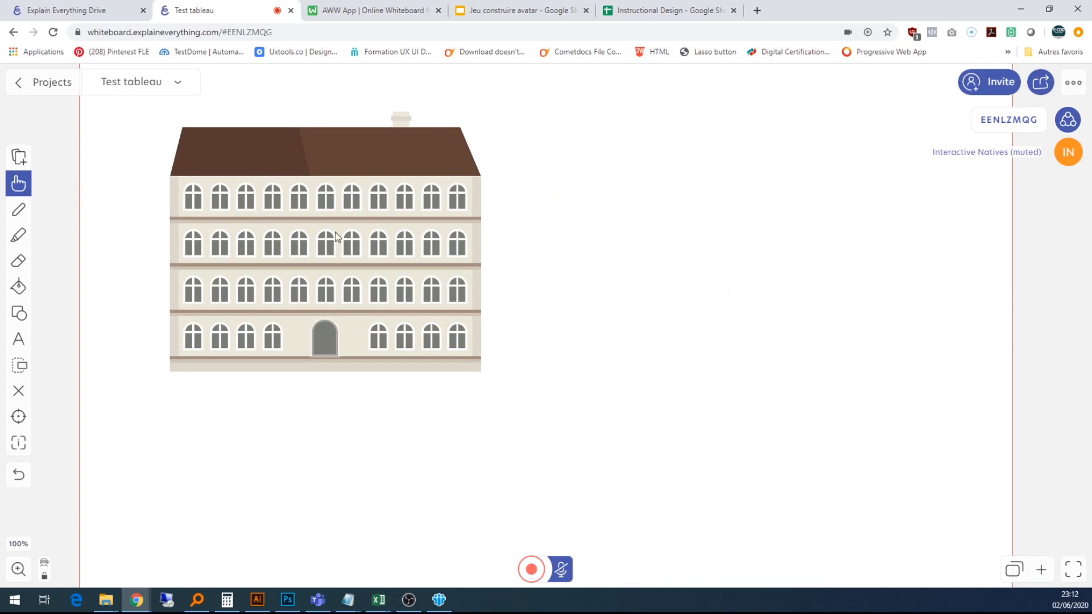
Step: Examine the Draw tool's stroke thicknesses, pen and pencil tips, and the black preset's stroke colour options, keeping the pencil tip
{"action": "left_click", "coordinate": [20, 218]}
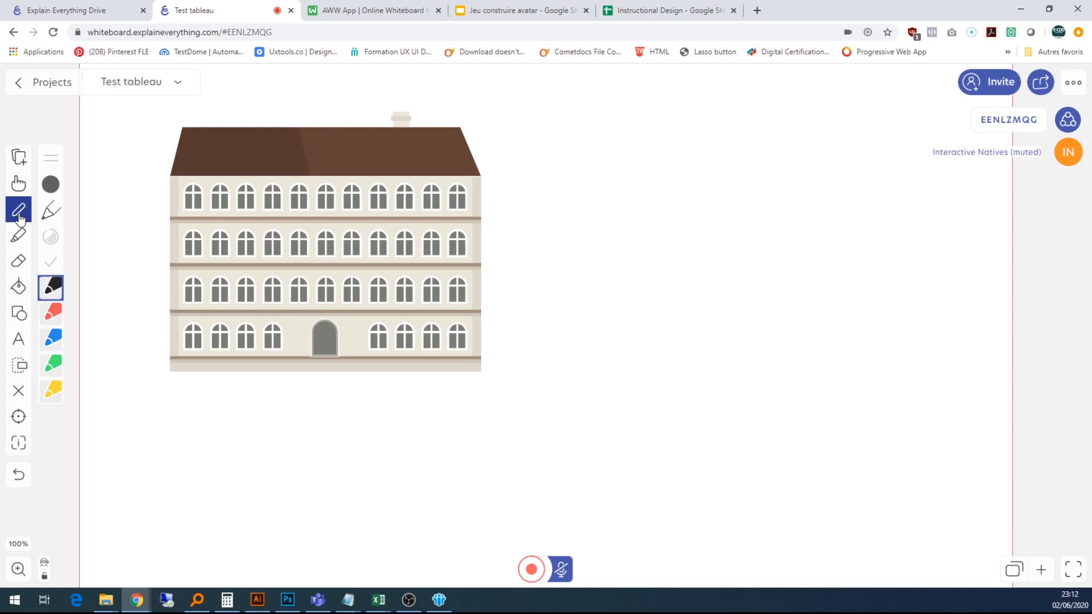
{"action": "left_click", "coordinate": [52, 194]}
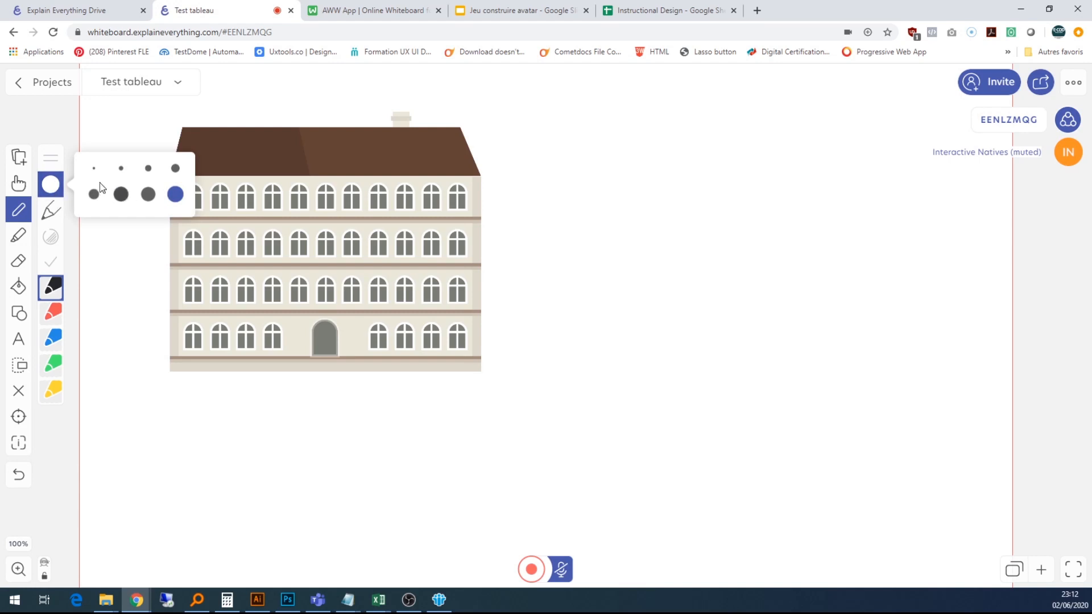
{"action": "left_click", "coordinate": [49, 214]}
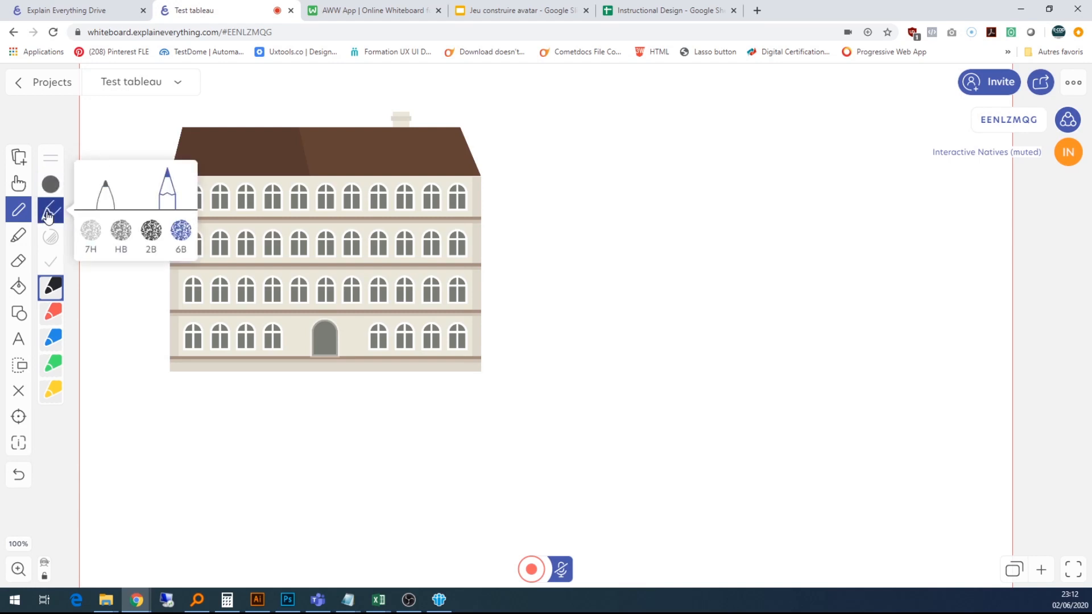
{"action": "left_click", "coordinate": [105, 205]}
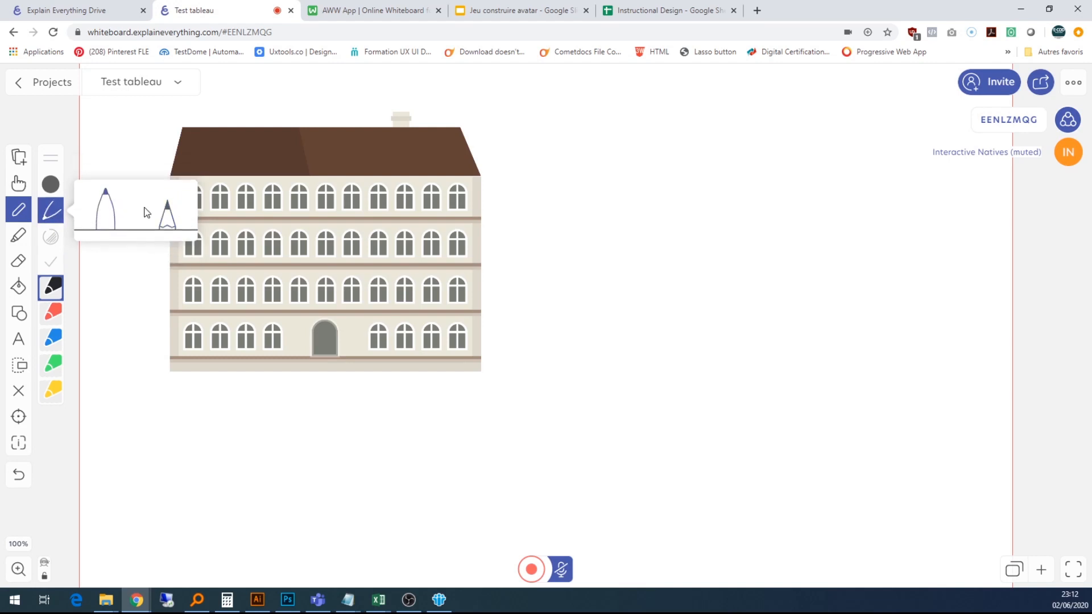
{"action": "left_click", "coordinate": [166, 214]}
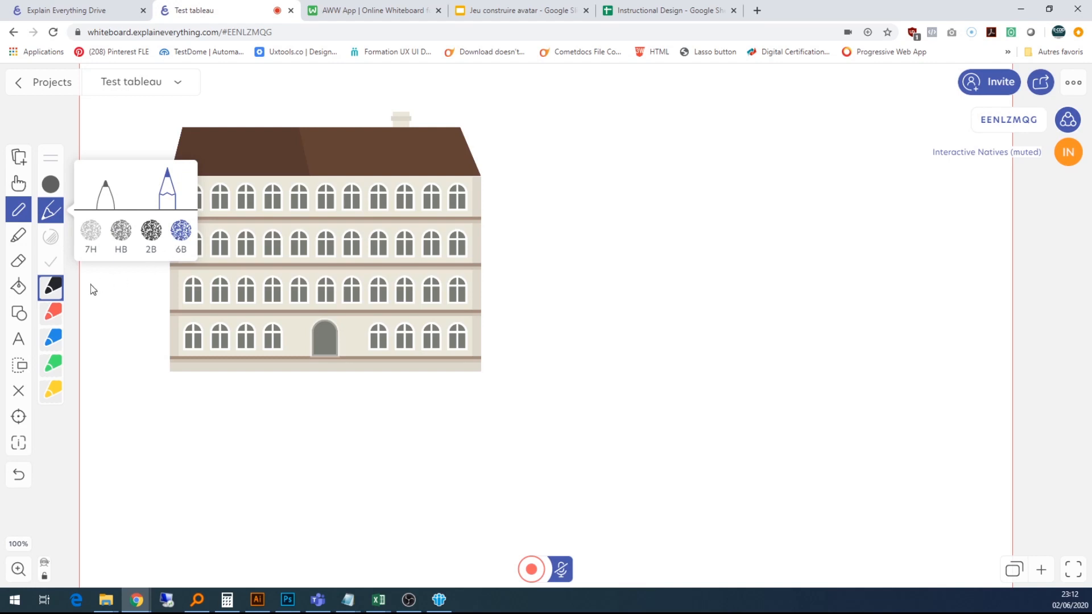
{"action": "left_click", "coordinate": [57, 292]}
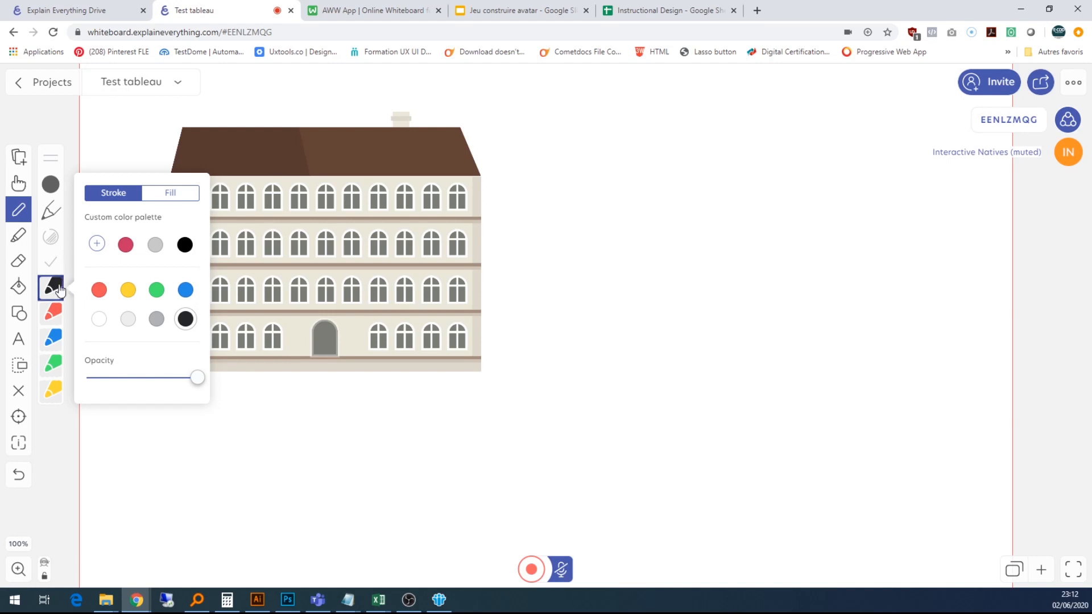
{"action": "left_click", "coordinate": [53, 288]}
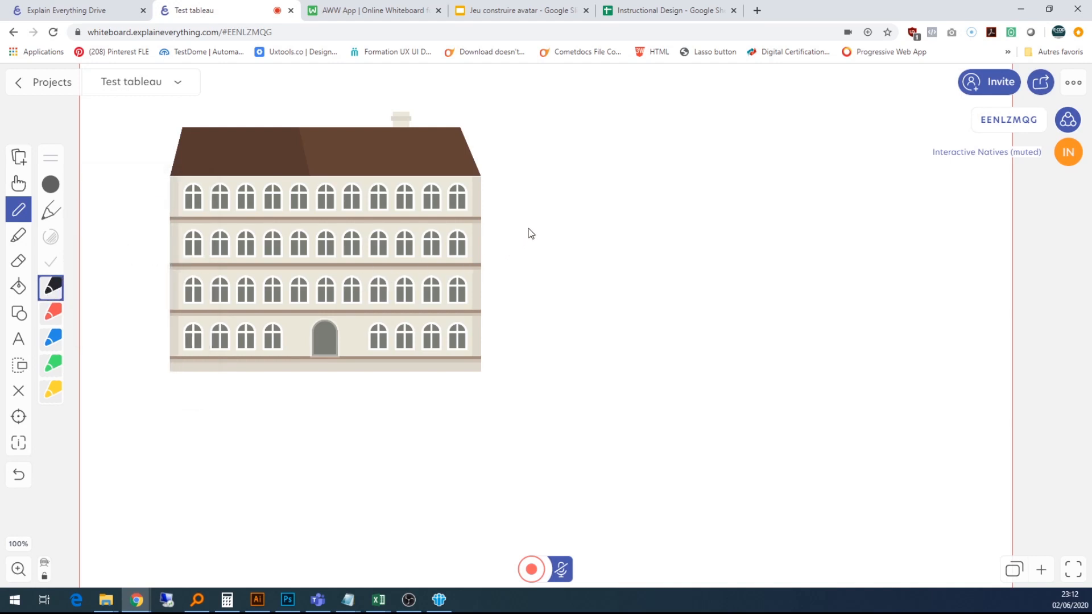
Step: Draw a black pencil loop over the building's right edge with an arrow pointing up and right, and undo the strokes
{"action": "mouse_move", "coordinate": [530, 226]}
{"action": "left_mouse_down"}
{"action": "mouse_move", "coordinate": [454, 212]}
{"action": "mouse_move", "coordinate": [452, 300]}
{"action": "mouse_move", "coordinate": [565, 261]}
{"action": "mouse_move", "coordinate": [484, 219]}
{"action": "left_mouse_up"}
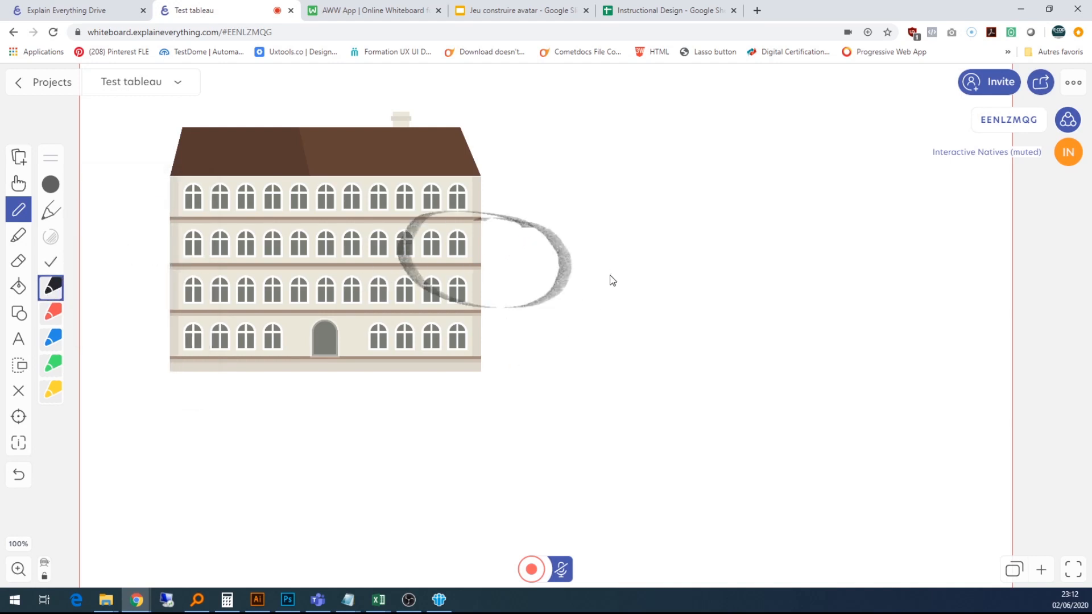
{"action": "mouse_move", "coordinate": [561, 257]}
{"action": "left_mouse_down"}
{"action": "mouse_move", "coordinate": [744, 211]}
{"action": "mouse_move", "coordinate": [707, 237]}
{"action": "left_mouse_up"}
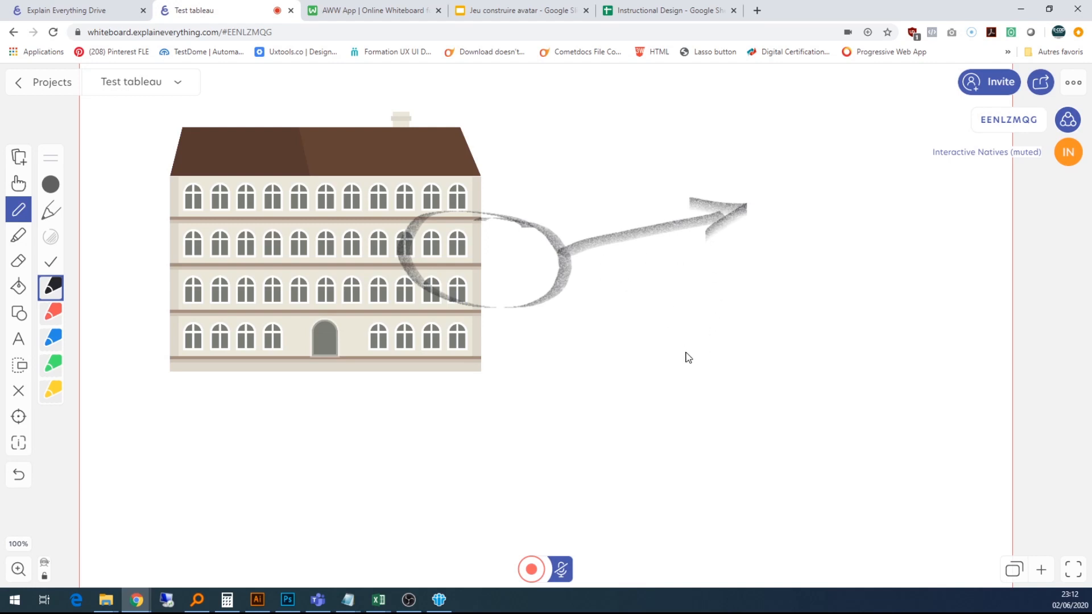
{"action": "key", "text": "ctrl+z"}
{"action": "key", "text": "ctrl+z"}
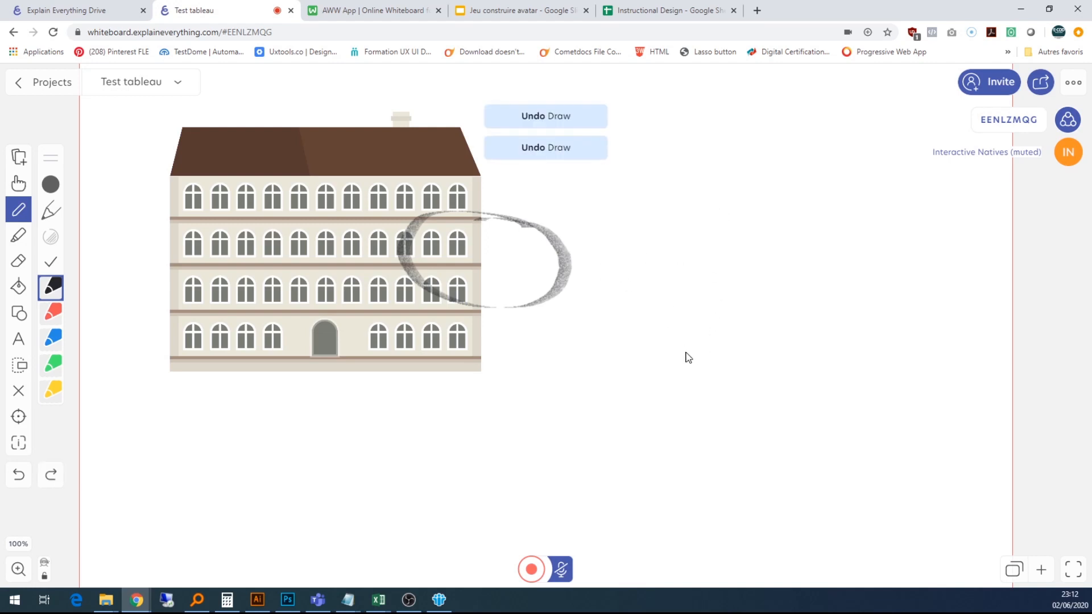
{"action": "key", "text": "ctrl+z"}
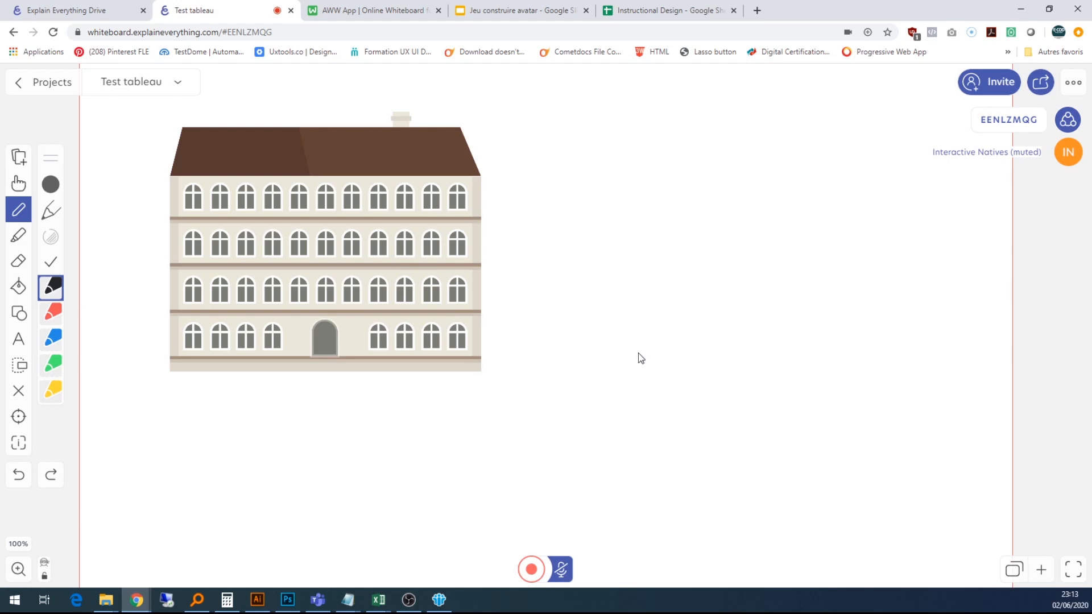
Step: Draw a highlighter arrow from the building's right side and a loop around its start, and undo all the highlights
{"action": "left_click", "coordinate": [19, 239]}
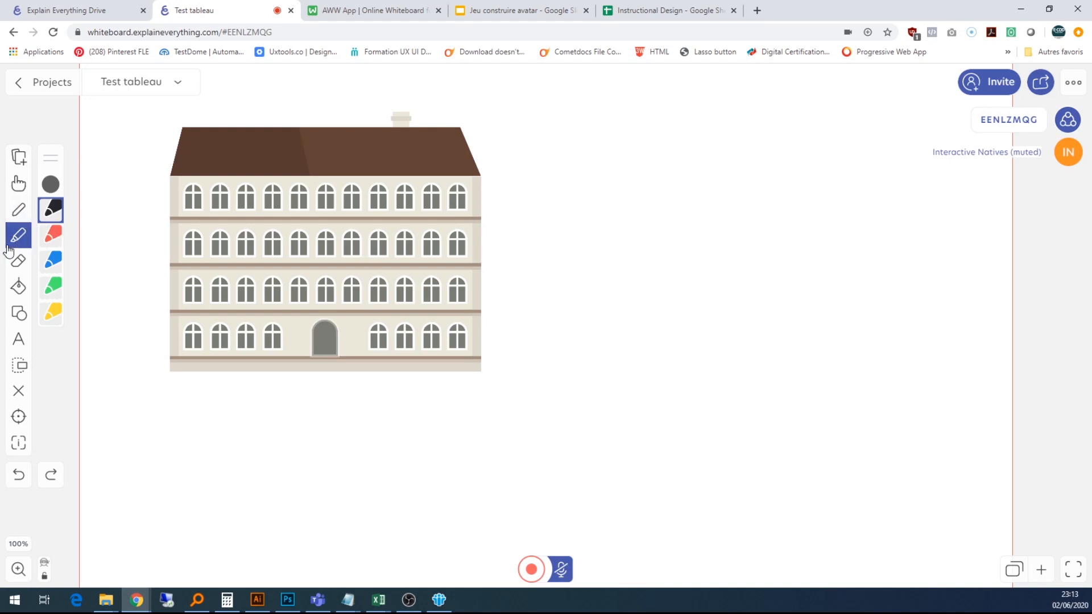
{"action": "left_click_drag", "start_coordinate": [485, 234], "coordinate": [662, 164]}
{"action": "left_click_drag", "start_coordinate": [616, 218], "coordinate": [654, 168]}
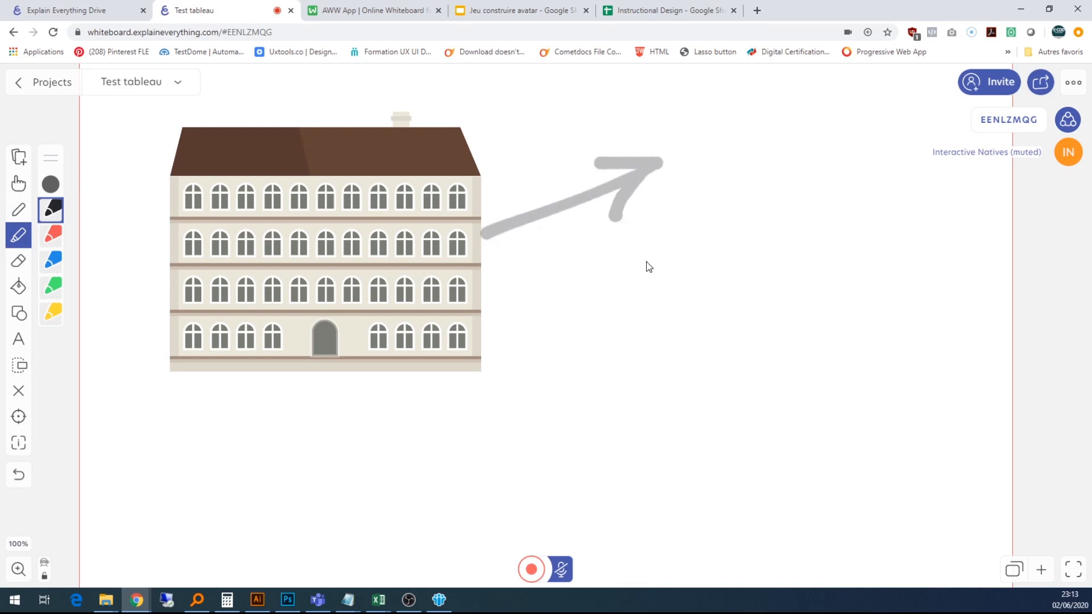
{"action": "mouse_move", "coordinate": [488, 197]}
{"action": "left_mouse_down"}
{"action": "mouse_move", "coordinate": [511, 249]}
{"action": "mouse_move", "coordinate": [515, 197]}
{"action": "left_mouse_up"}
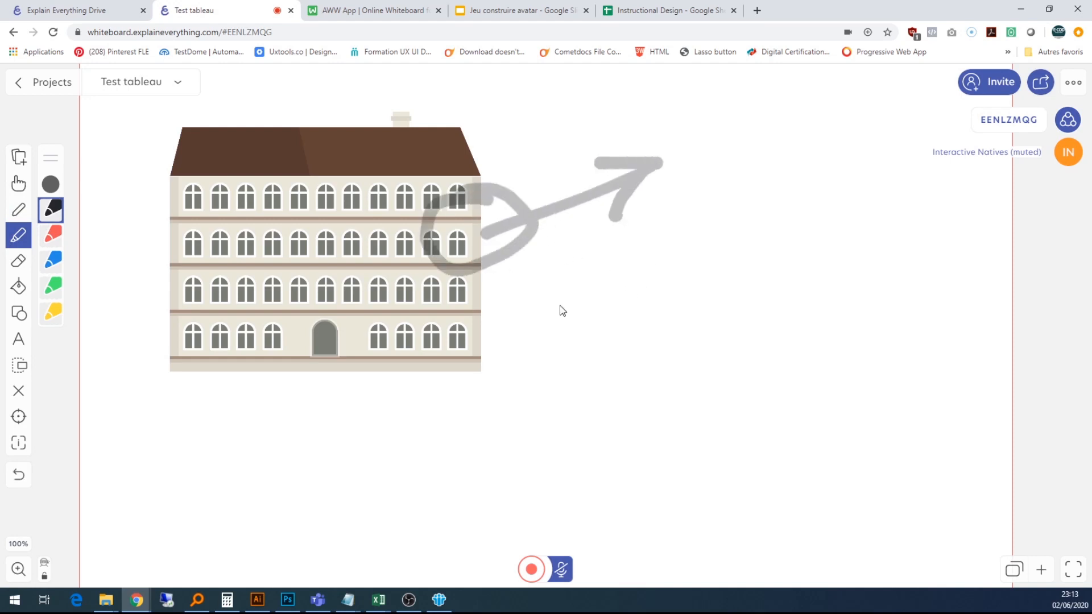
{"action": "key", "text": "ctrl+z"}
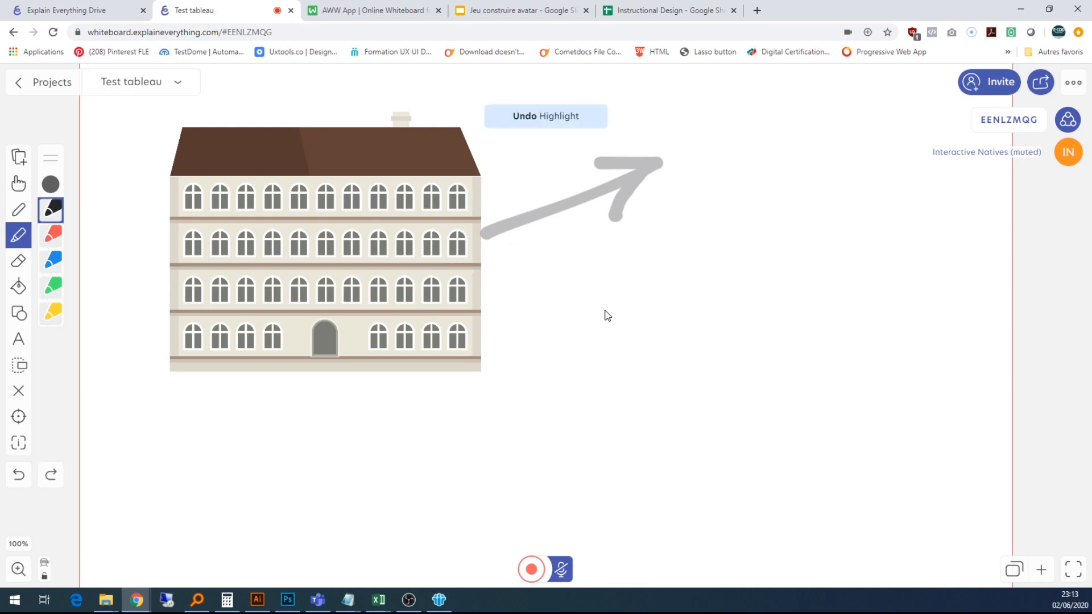
{"action": "key", "text": "ctrl+z"}
{"action": "key", "text": "ctrl+z"}
{"action": "key", "text": "ctrl+z"}
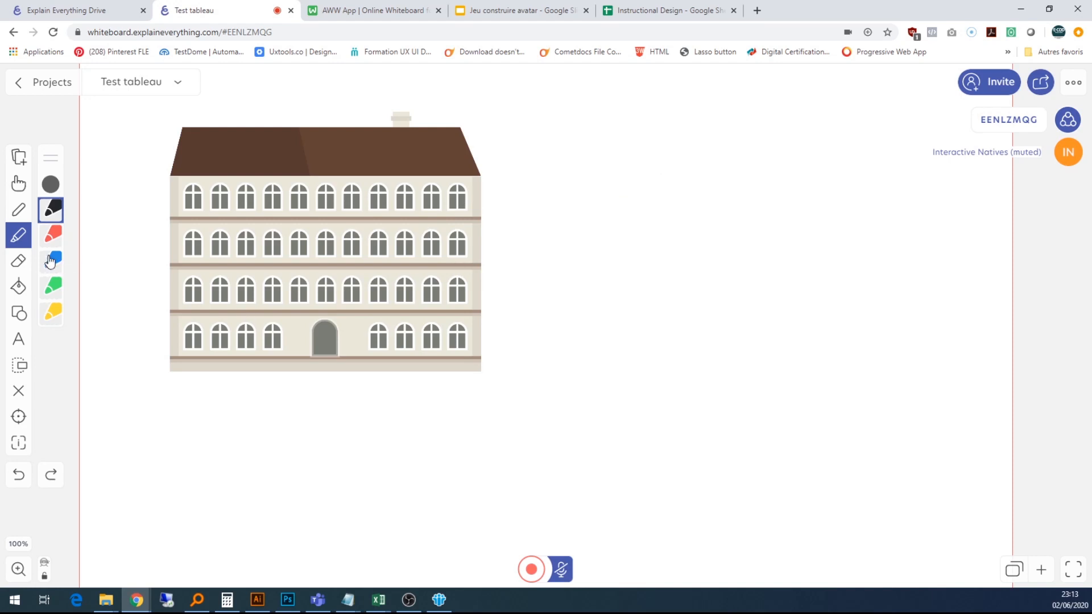
Step: Examine the options of the Eraser, Bucket Fill and Shape tools, including the available shapes and the border width setting
{"action": "left_click", "coordinate": [19, 263]}
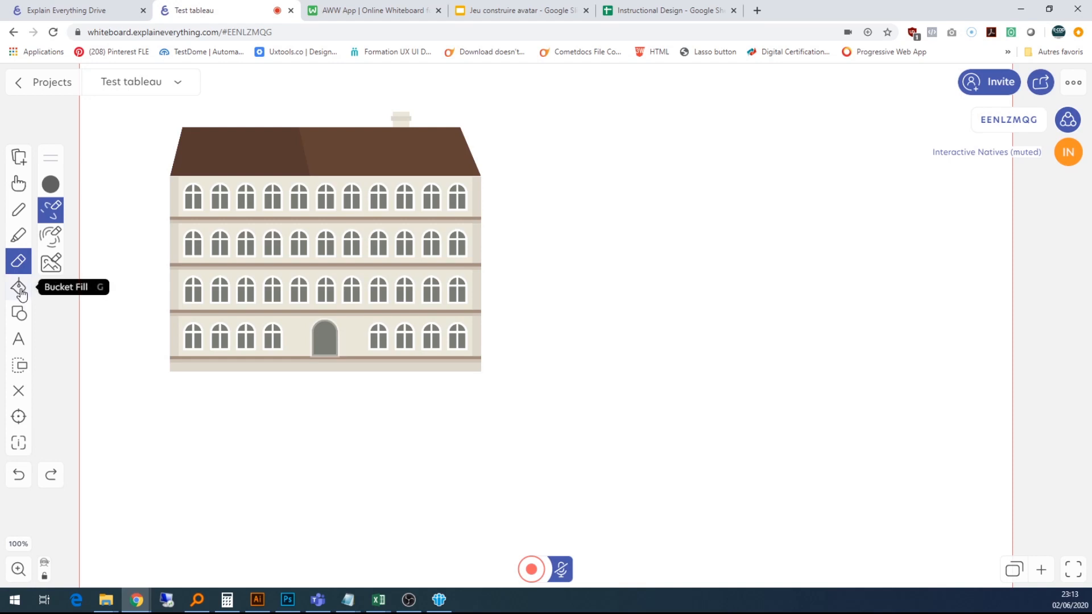
{"action": "left_click", "coordinate": [20, 292]}
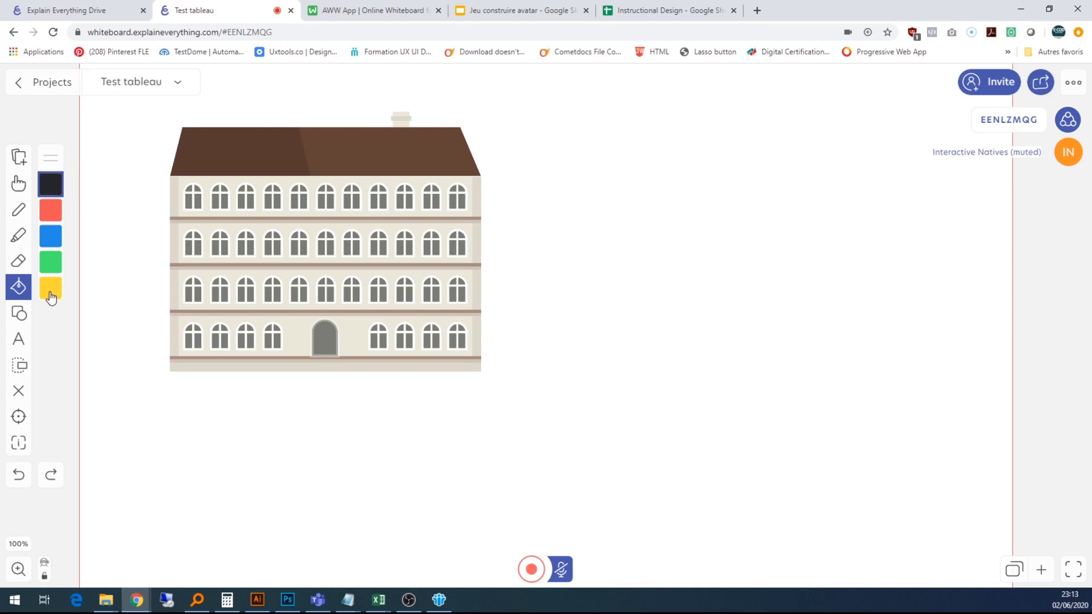
{"action": "left_click", "coordinate": [18, 314]}
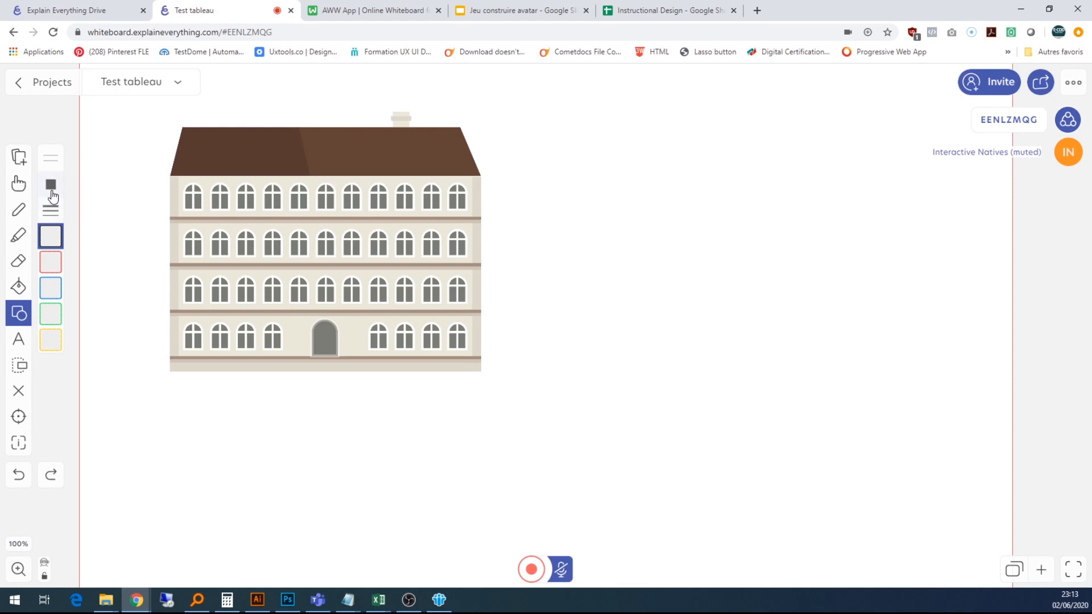
{"action": "left_click", "coordinate": [51, 191]}
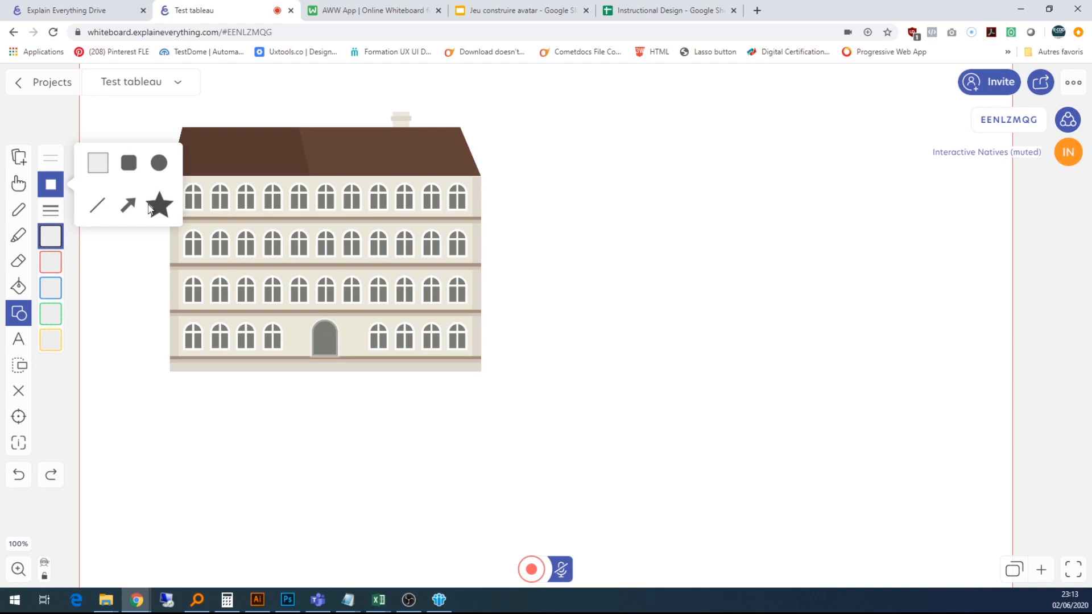
{"action": "left_click", "coordinate": [58, 217]}
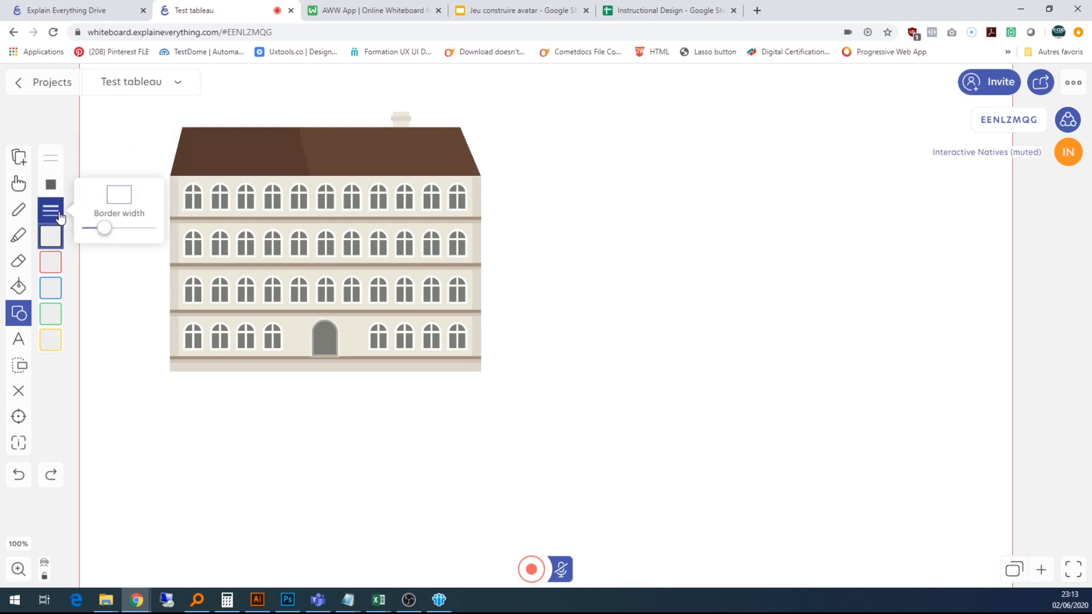
Step: Add a text box reading "titre de la présentation" to the right of the building and enlarge the box
{"action": "left_click", "coordinate": [18, 340]}
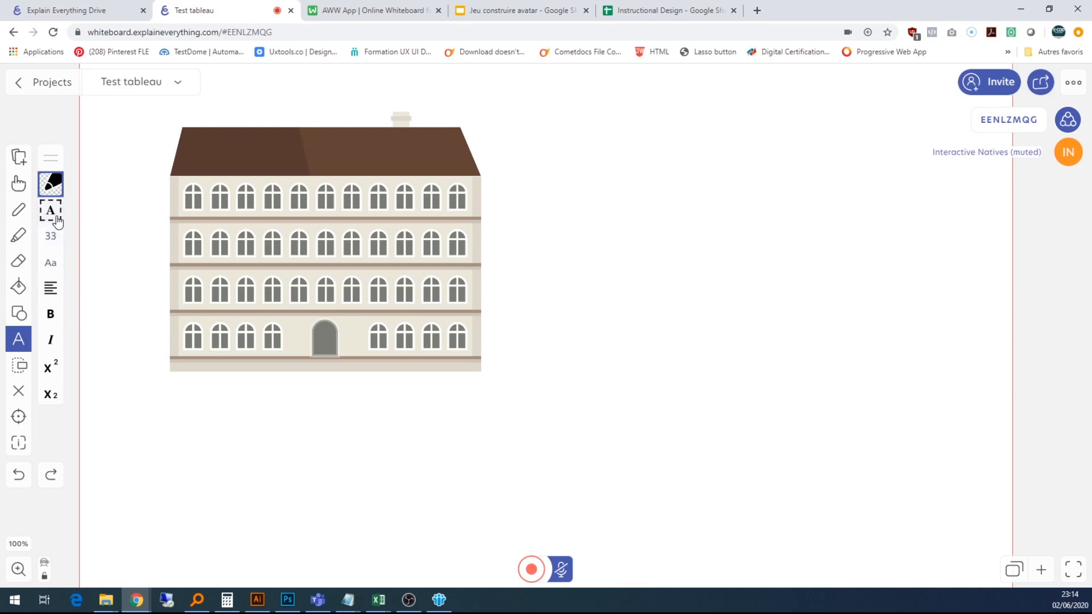
{"action": "left_click_drag", "start_coordinate": [512, 196], "coordinate": [586, 230]}
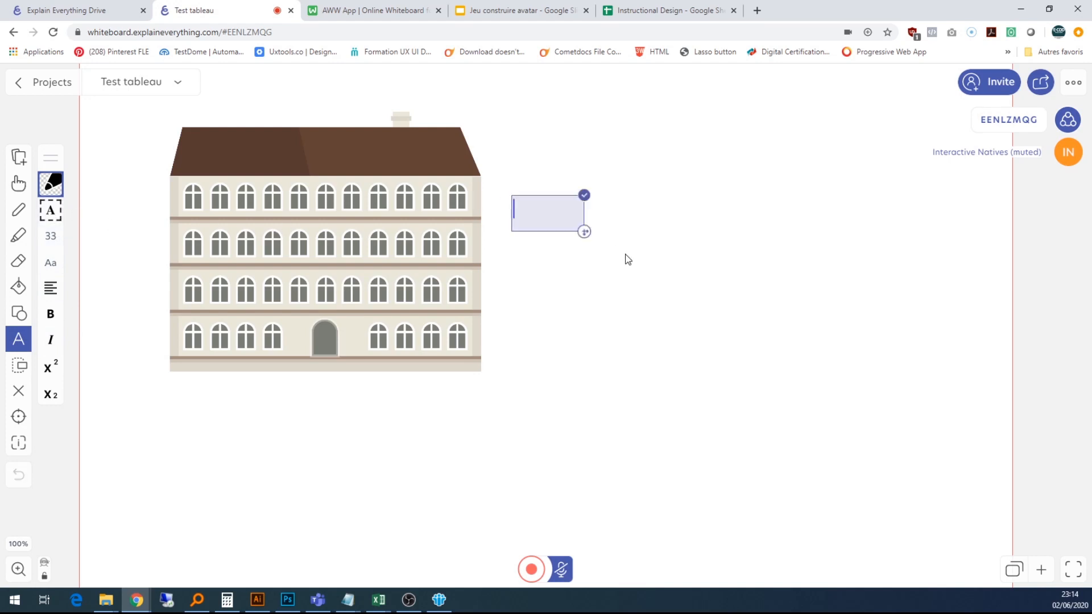
{"action": "type", "text": "titre de la présentation"}
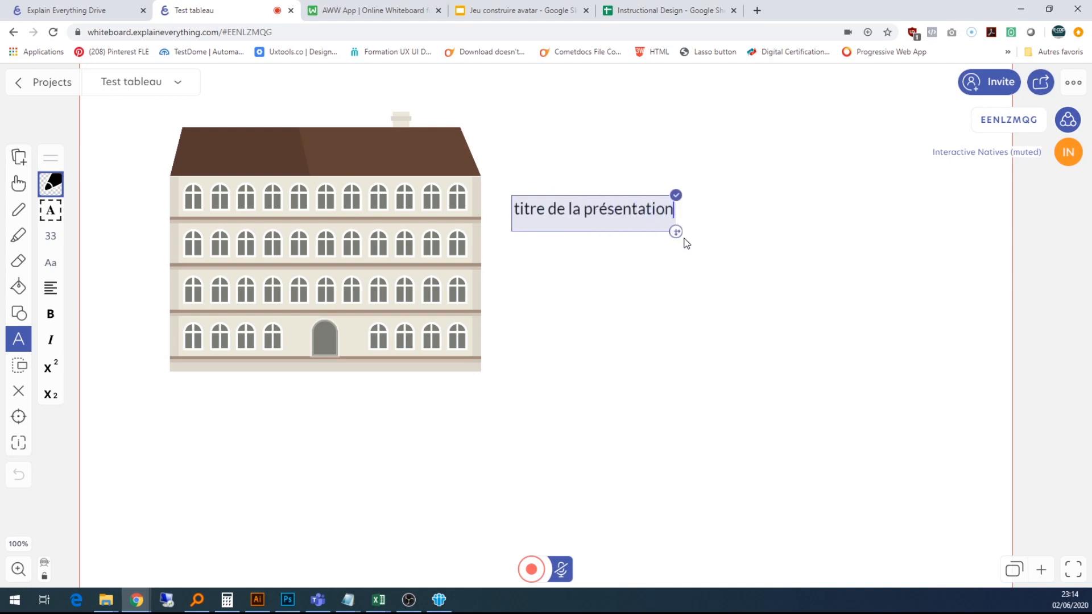
{"action": "left_click_drag", "start_coordinate": [676, 232], "coordinate": [735, 251]}
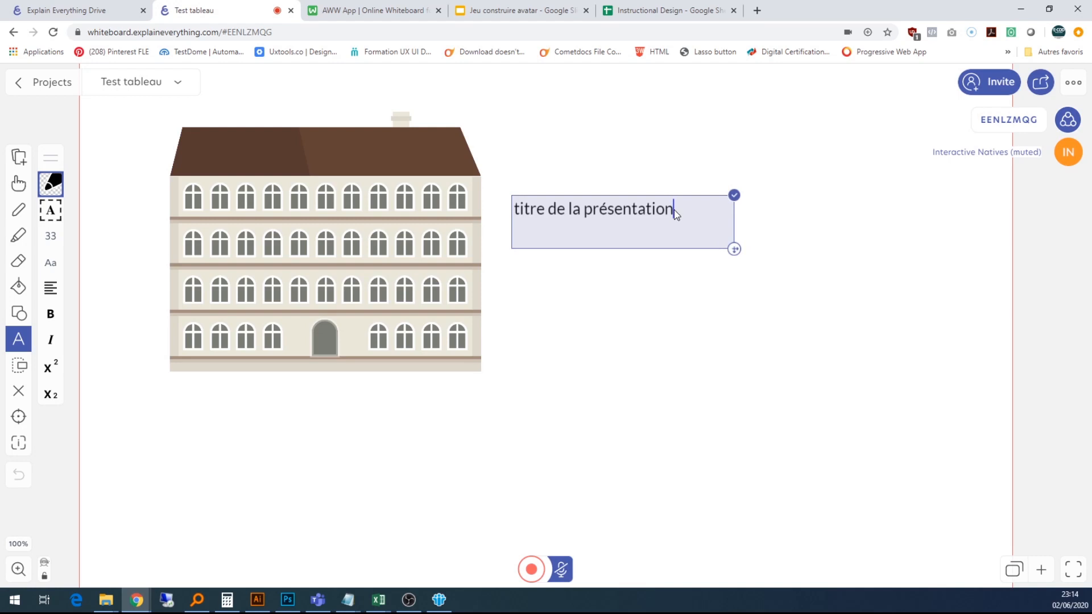
Step: Try the reshanHeader font and the OpenDyslexic font on the whole title text
{"action": "left_click_drag", "start_coordinate": [676, 210], "coordinate": [516, 211]}
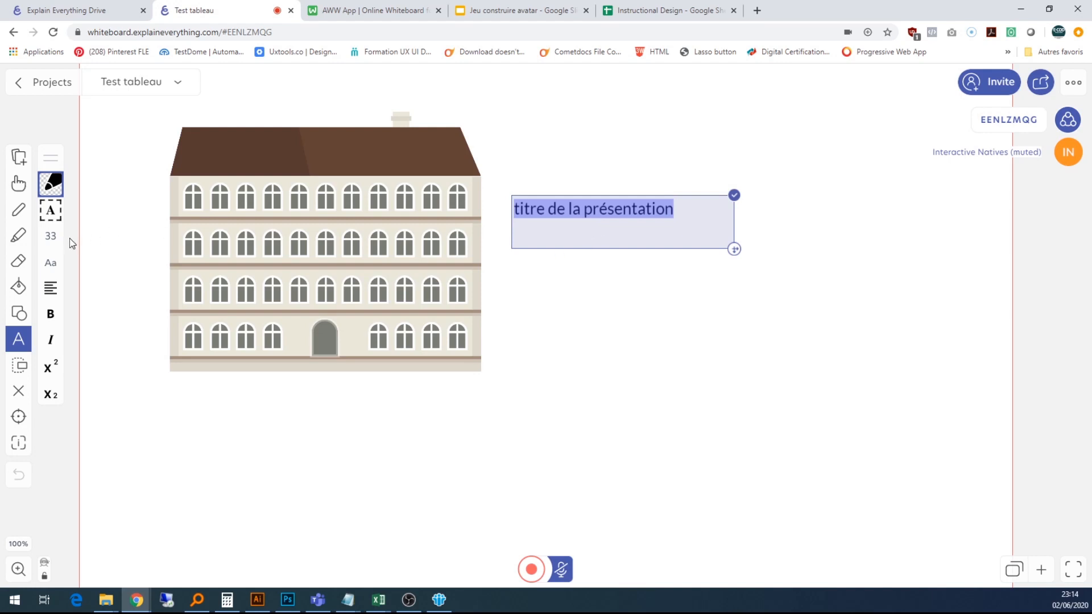
{"action": "left_click", "coordinate": [51, 239]}
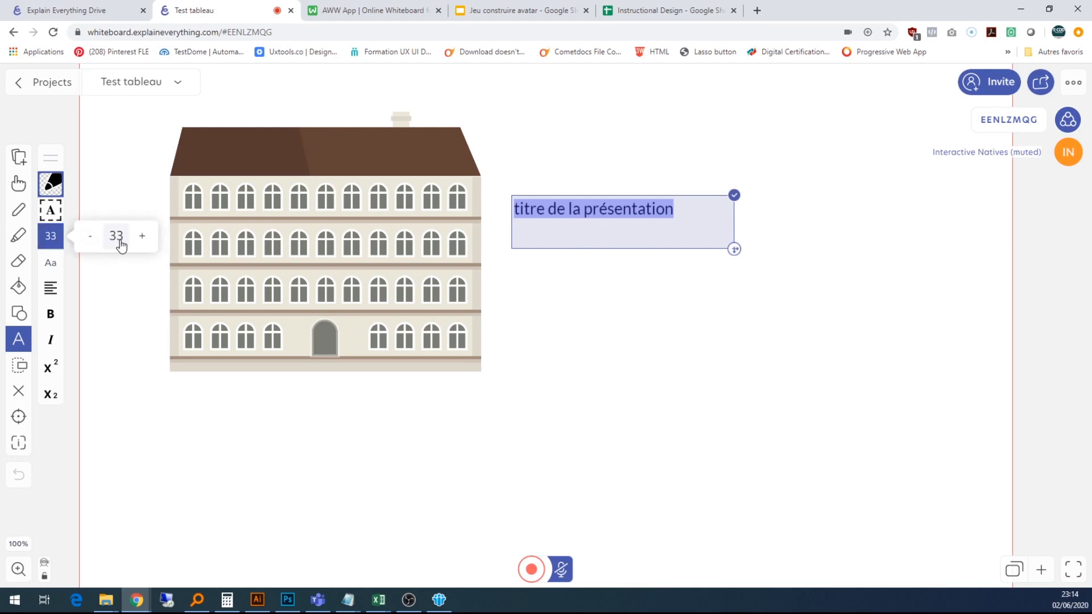
{"action": "left_click", "coordinate": [52, 265]}
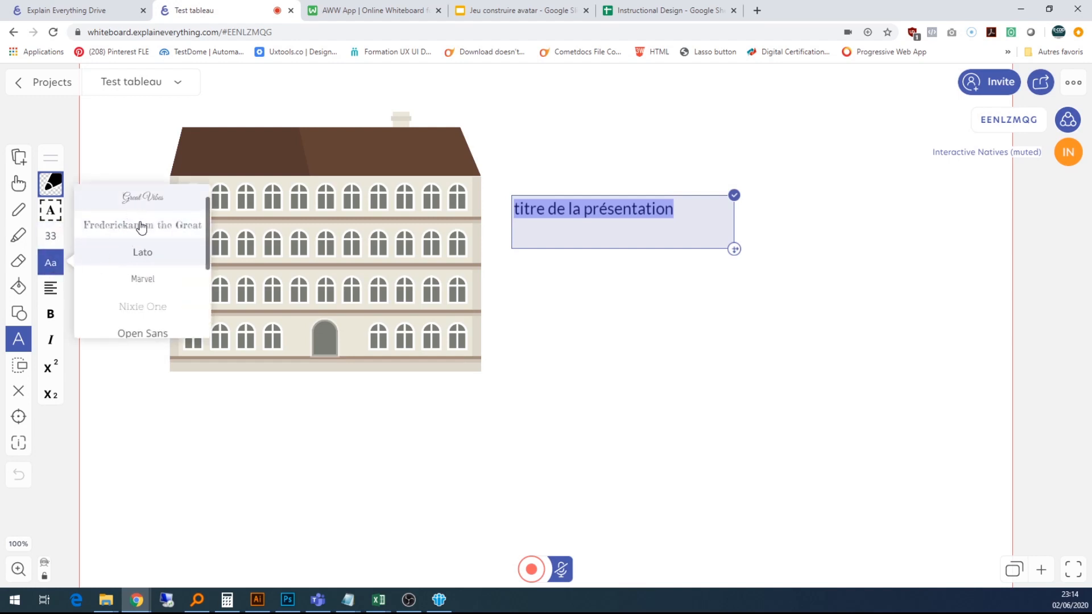
{"action": "scroll", "coordinate": [158, 282], "scroll_direction": "down", "scroll_amount": 3}
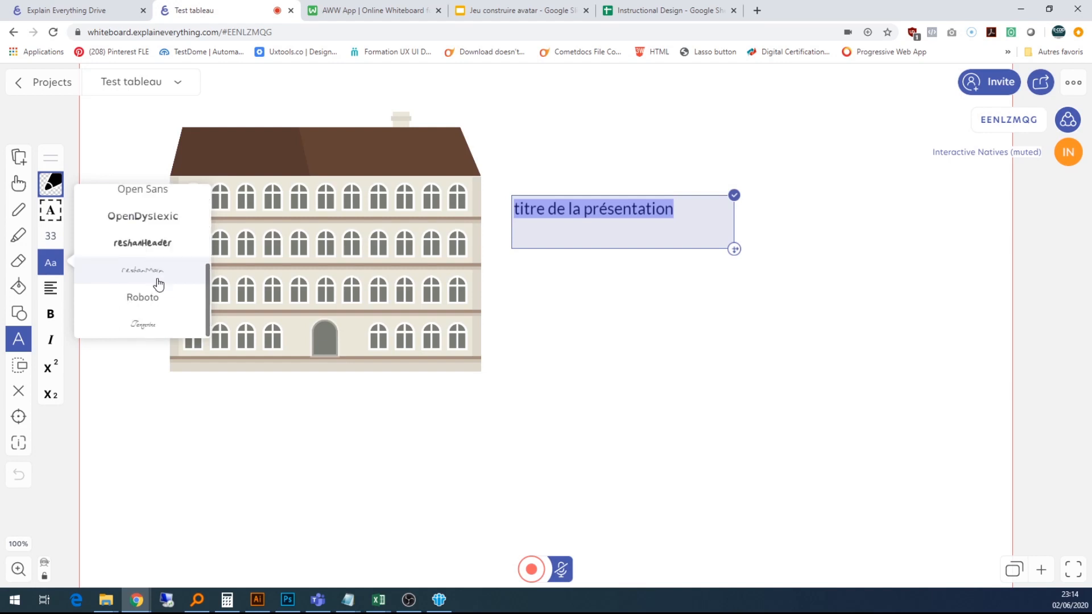
{"action": "left_click", "coordinate": [150, 247]}
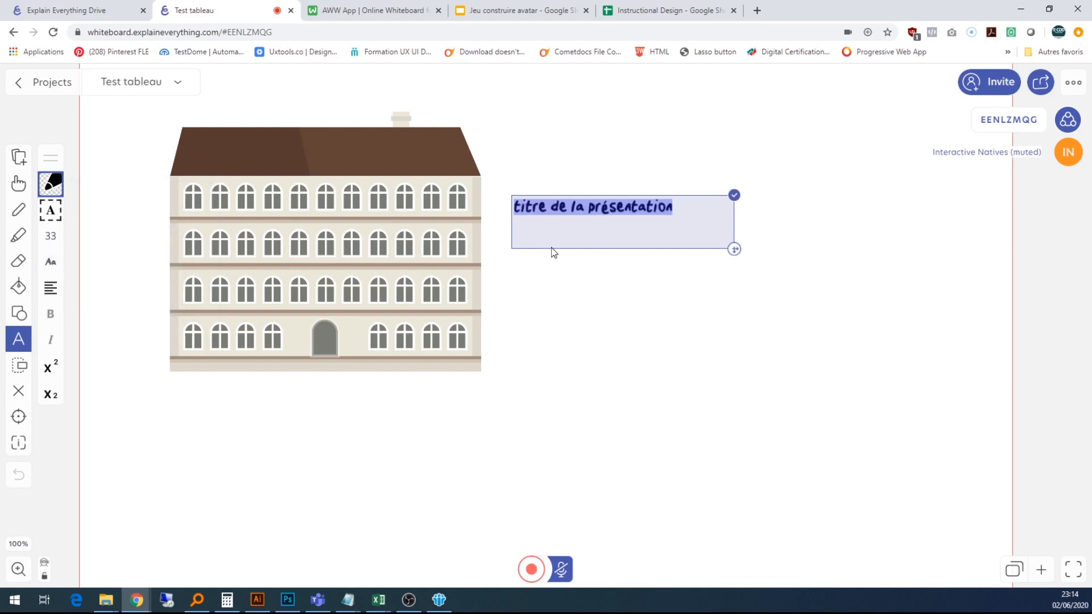
{"action": "left_click", "coordinate": [51, 265]}
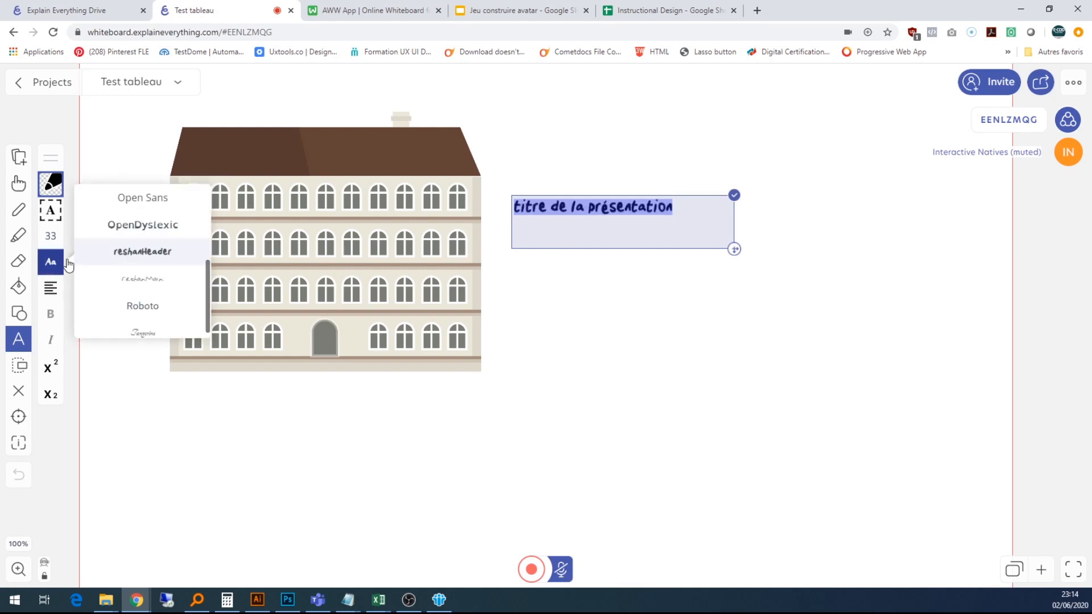
{"action": "left_click", "coordinate": [148, 234]}
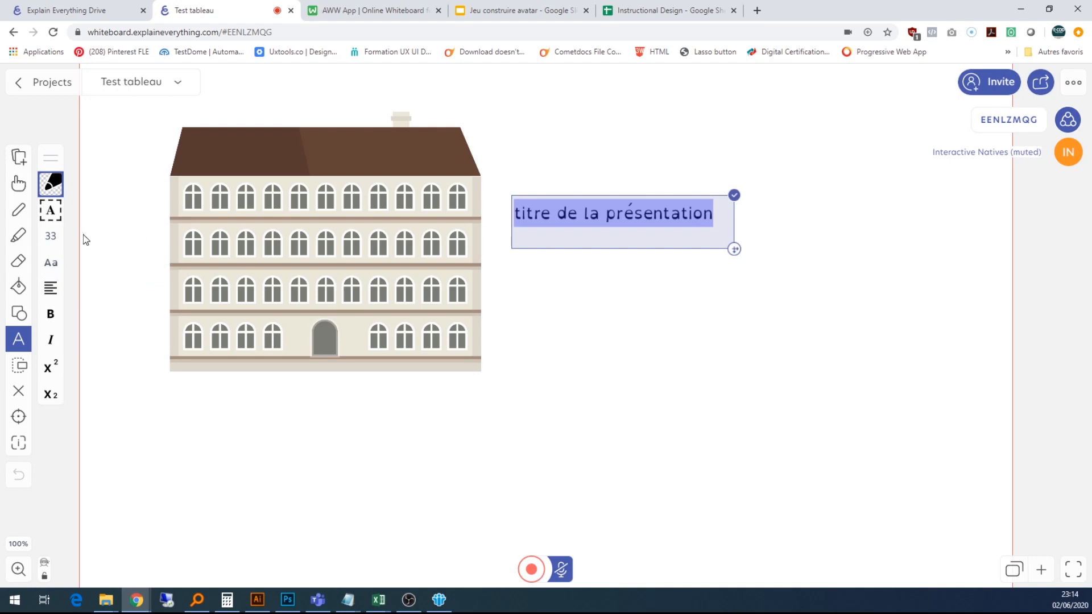
Step: Set the title text to the Exo font and make it bold
{"action": "left_click", "coordinate": [50, 236]}
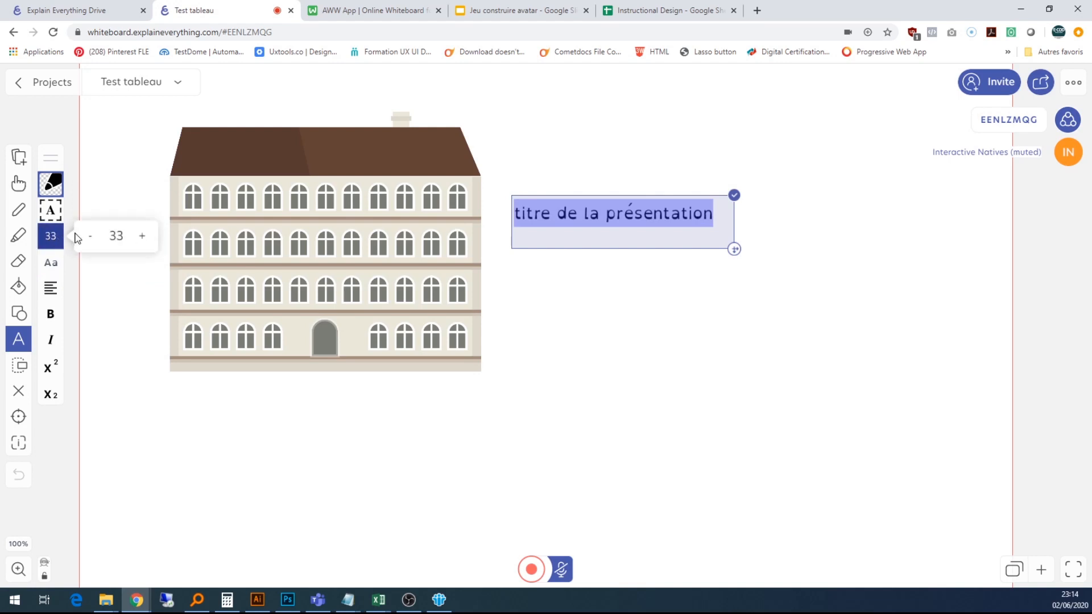
{"action": "left_click", "coordinate": [50, 262]}
{"action": "scroll", "coordinate": [145, 245], "scroll_direction": "up", "scroll_amount": 3}
{"action": "left_click", "coordinate": [156, 207]}
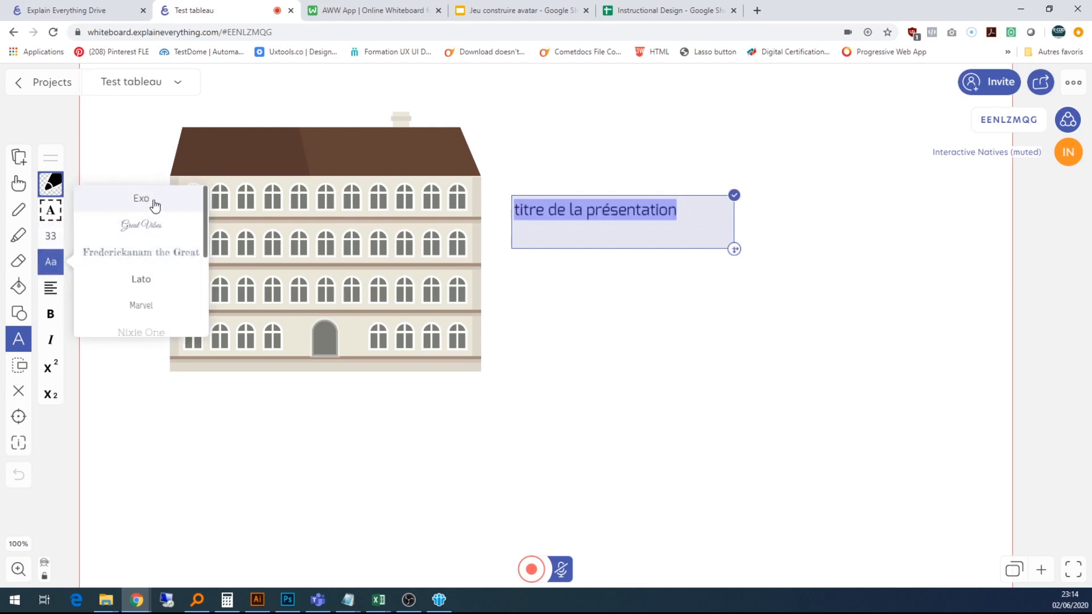
{"action": "left_click", "coordinate": [51, 320]}
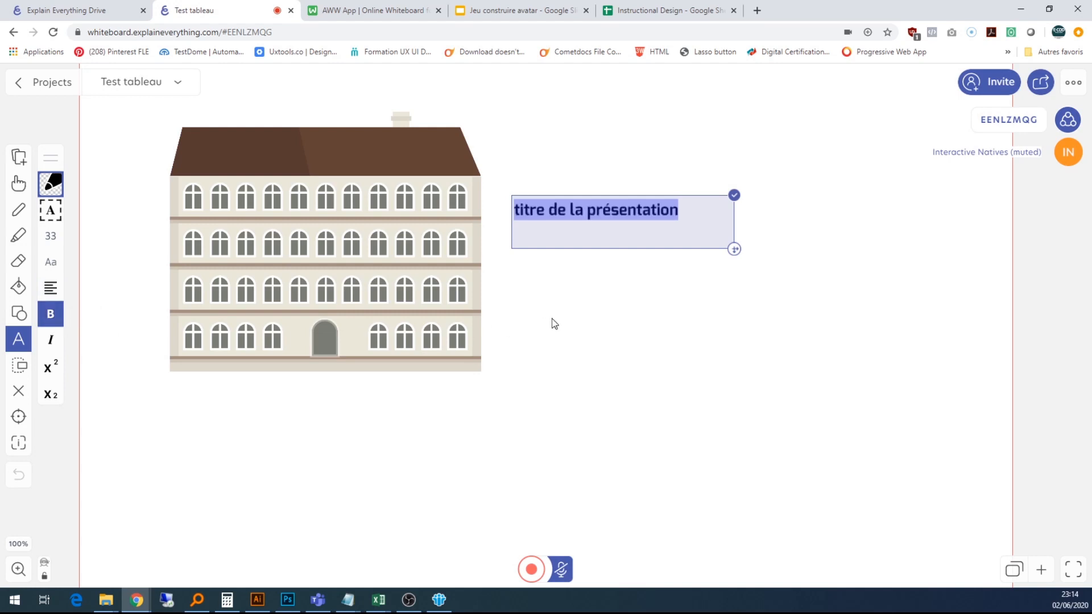
Step: Finish editing the title text box and move it up beside the building's roof
{"action": "left_click", "coordinate": [614, 325]}
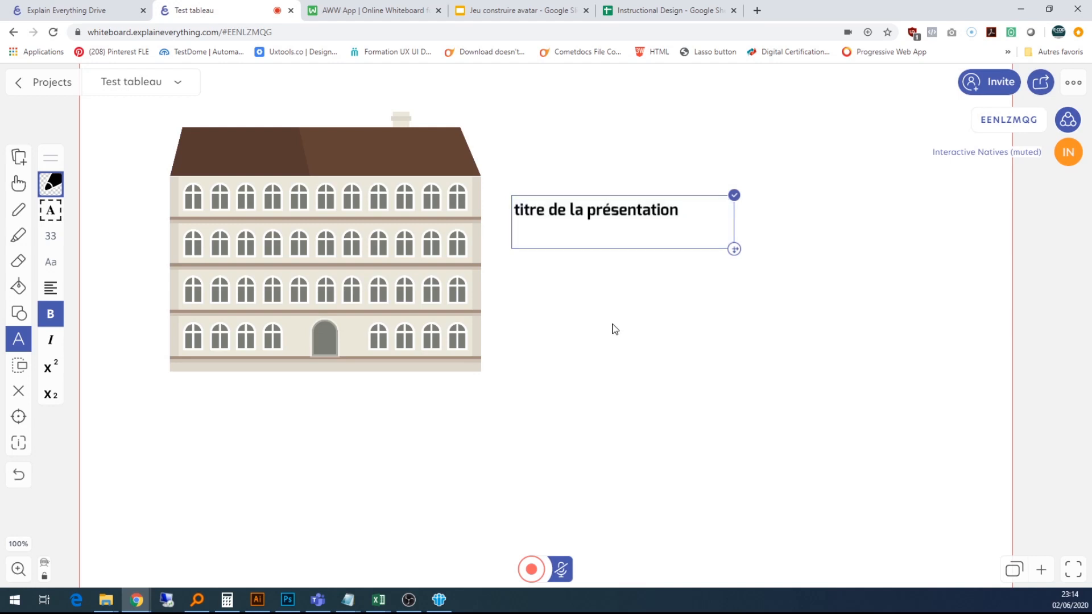
{"action": "left_click", "coordinate": [734, 196]}
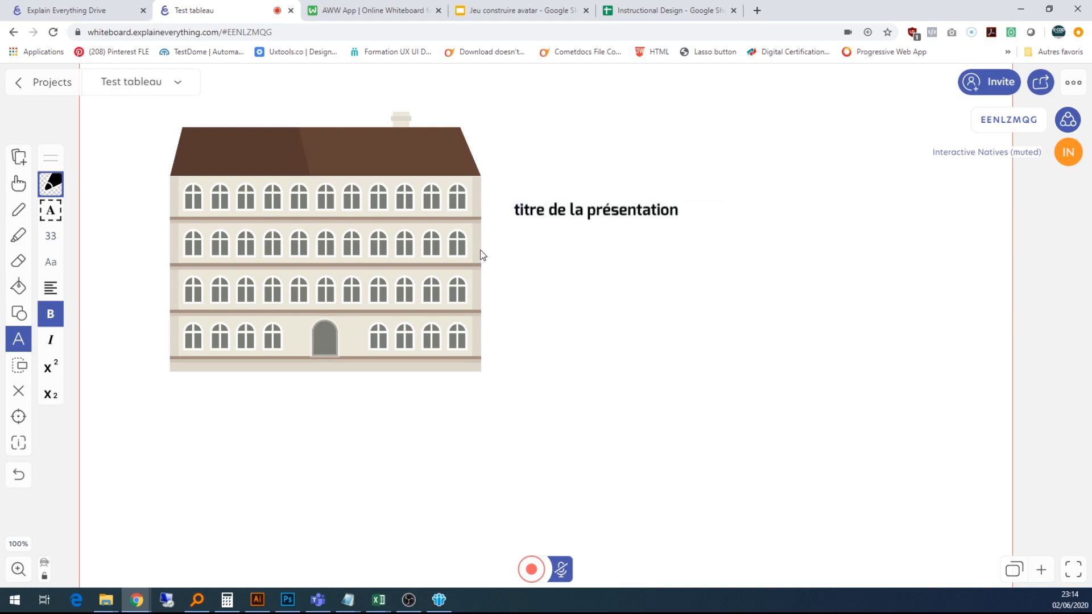
{"action": "left_click_drag", "start_coordinate": [621, 210], "coordinate": [610, 148]}
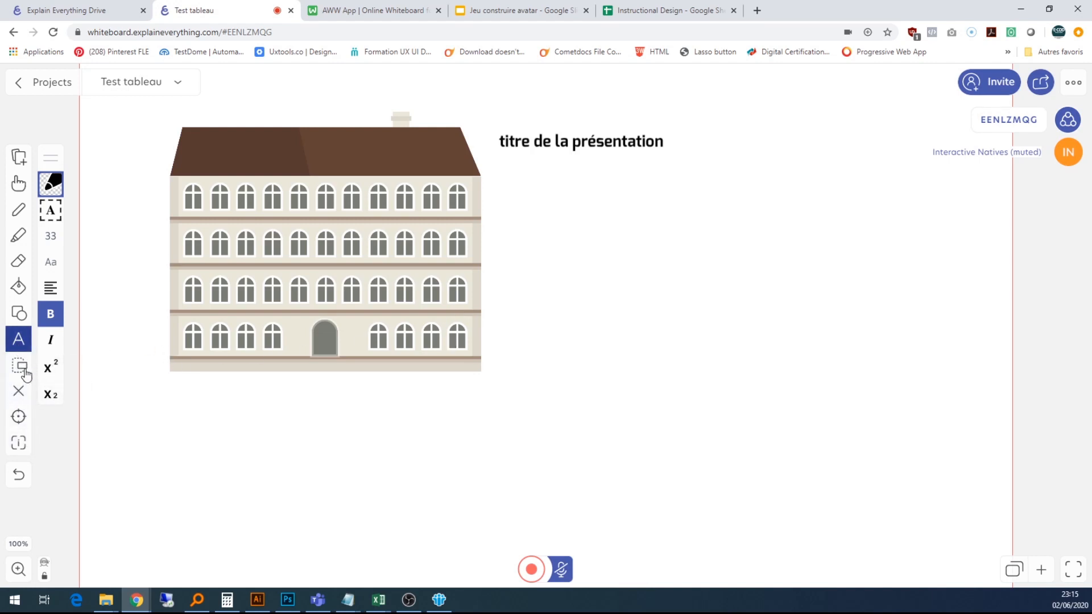
{"action": "left_click", "coordinate": [22, 452]}
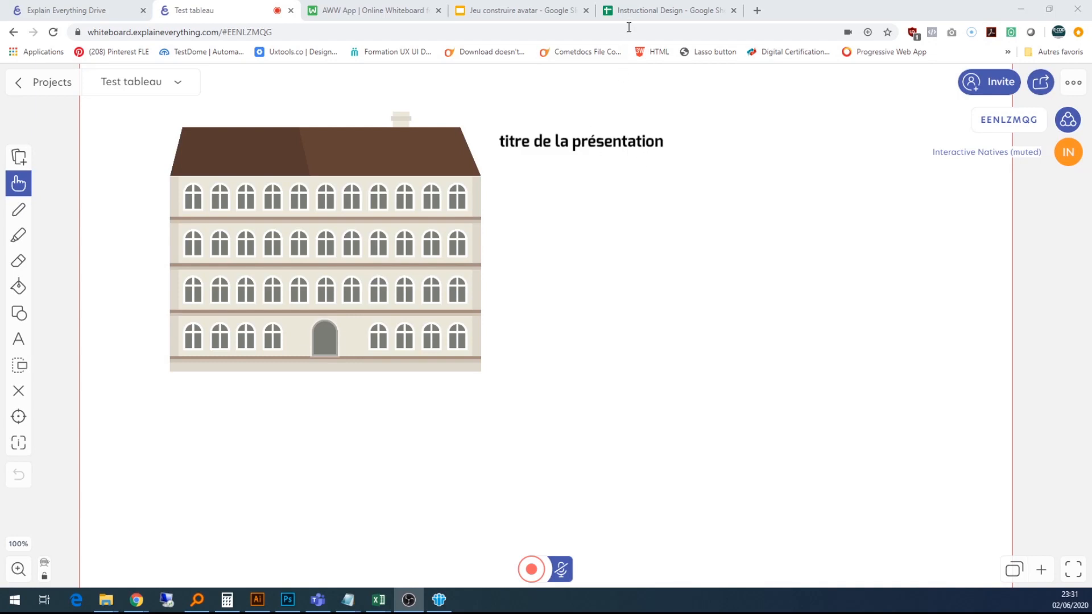
Step: Switch to the Instructional Design spreadsheet and review the whiteboard activity's title, instructions and technical instruction
{"action": "left_click", "coordinate": [639, 12]}
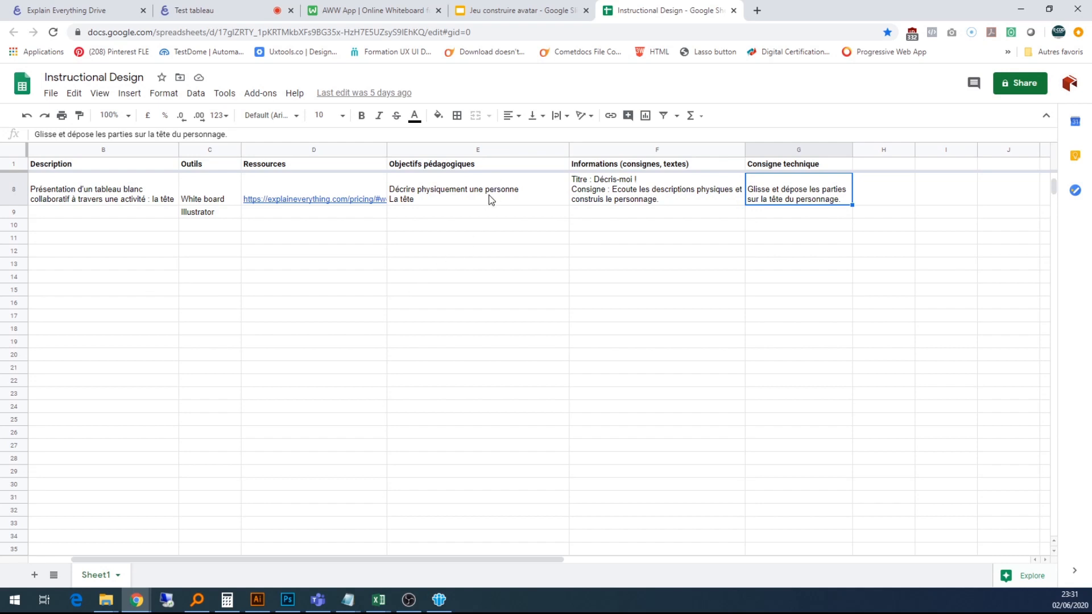
{"action": "left_click", "coordinate": [599, 195]}
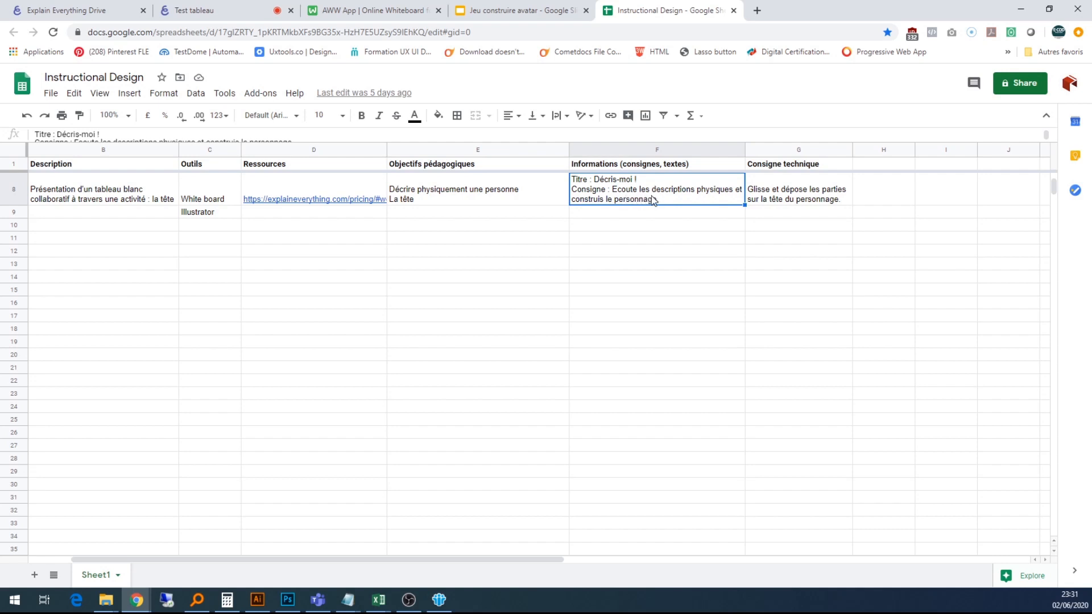
{"action": "left_click", "coordinate": [818, 193]}
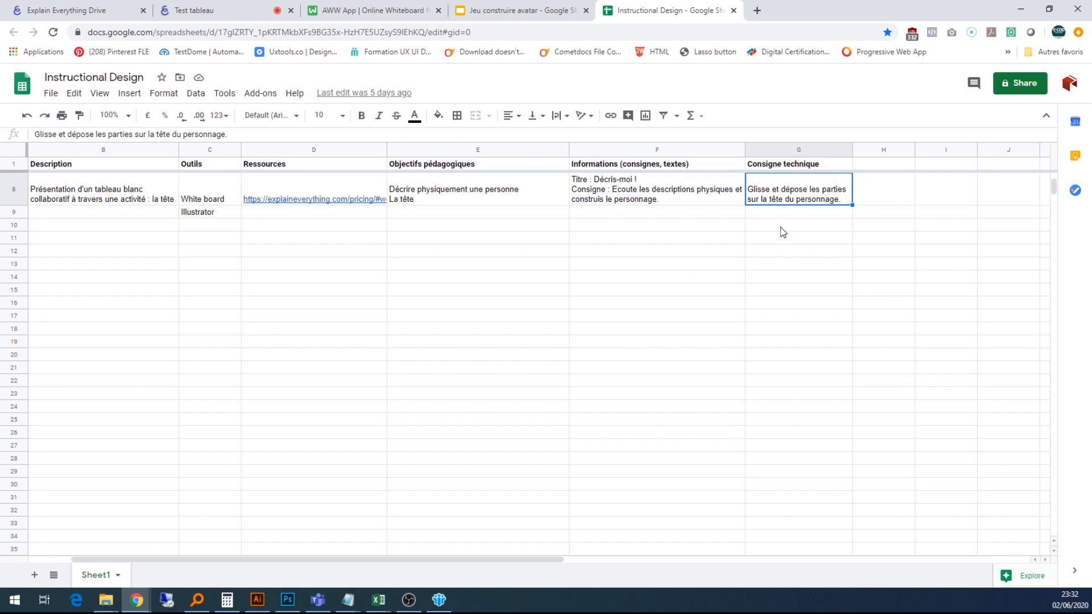
{"action": "scroll", "coordinate": [764, 231], "scroll_direction": "up", "scroll_amount": 1}
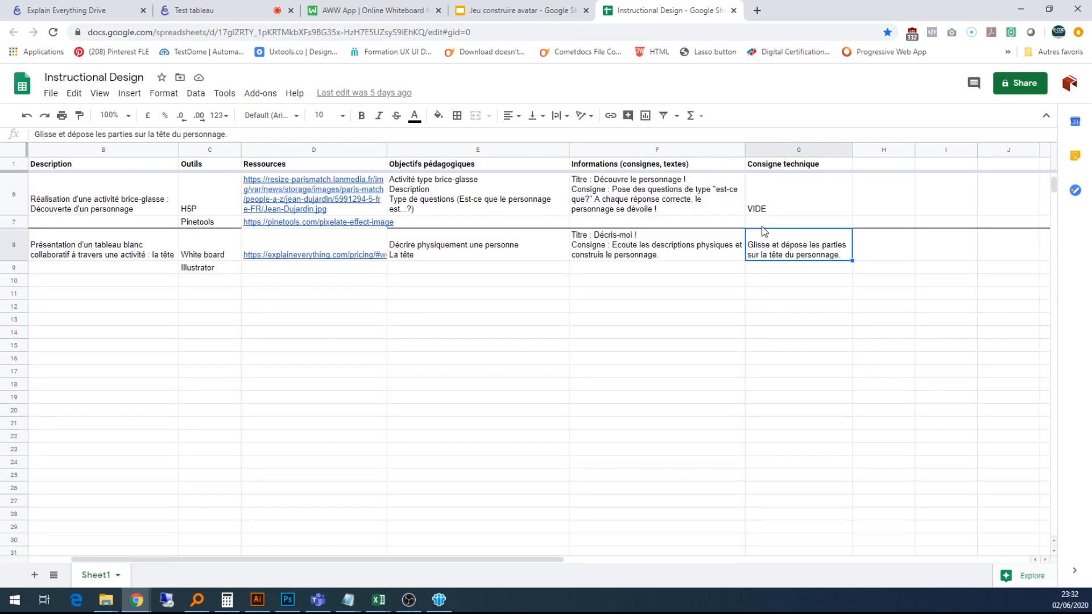
Step: Return to the whiteboard's project list and open the Le visage project for editing, joining with the microphone muted
{"action": "left_click", "coordinate": [215, 10]}
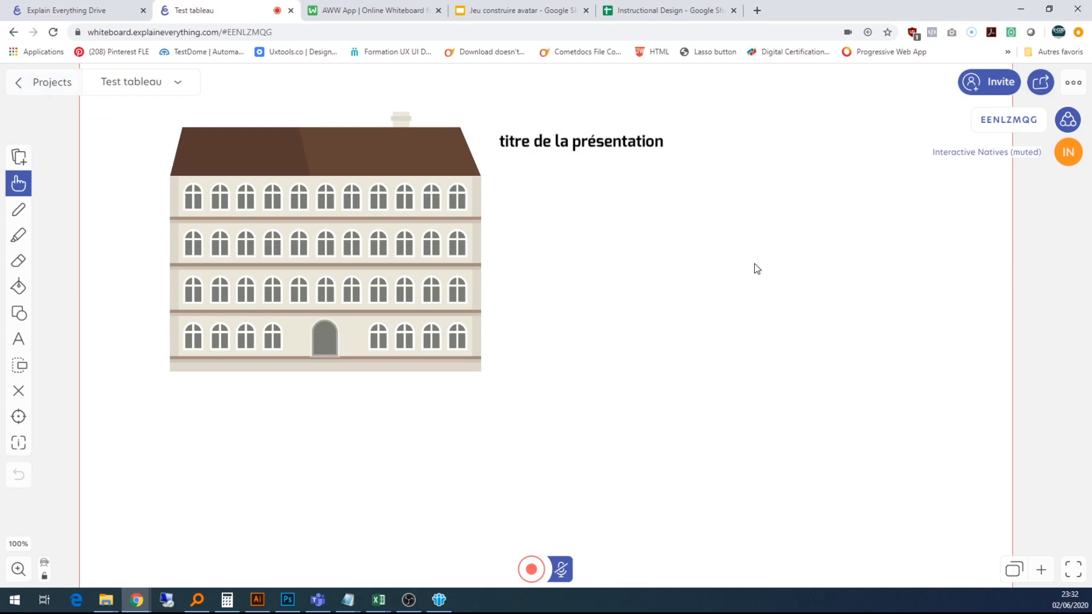
{"action": "left_click", "coordinate": [48, 85]}
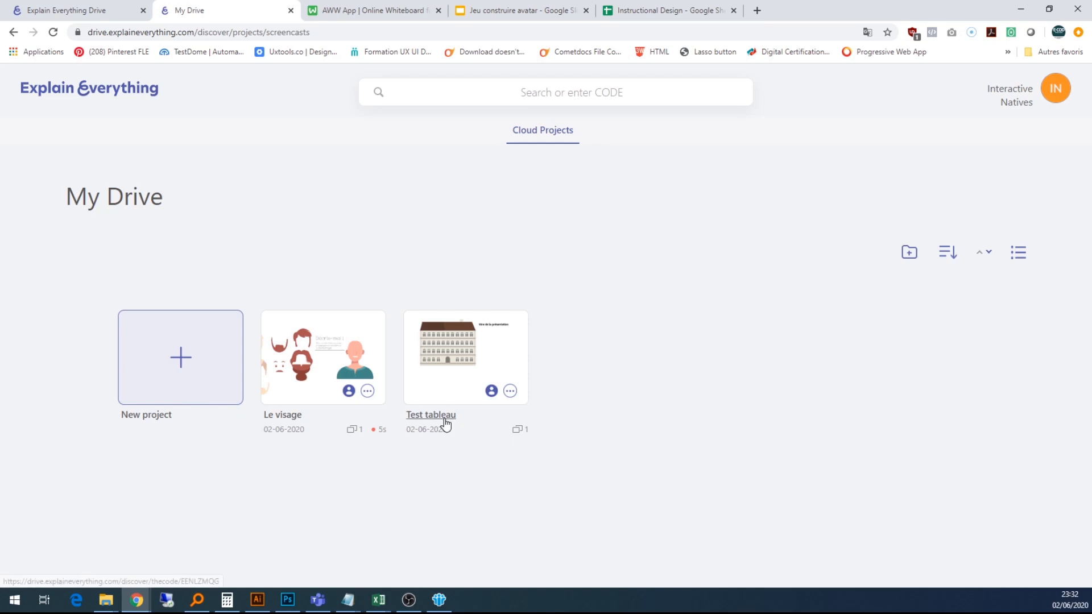
{"action": "left_click", "coordinate": [318, 364]}
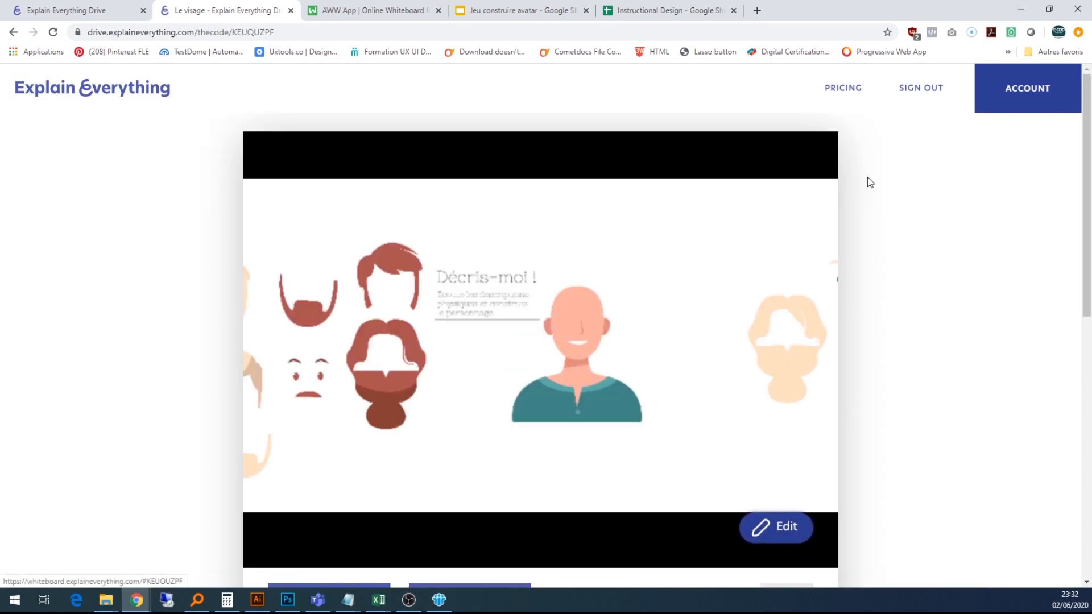
{"action": "left_click", "coordinate": [784, 543]}
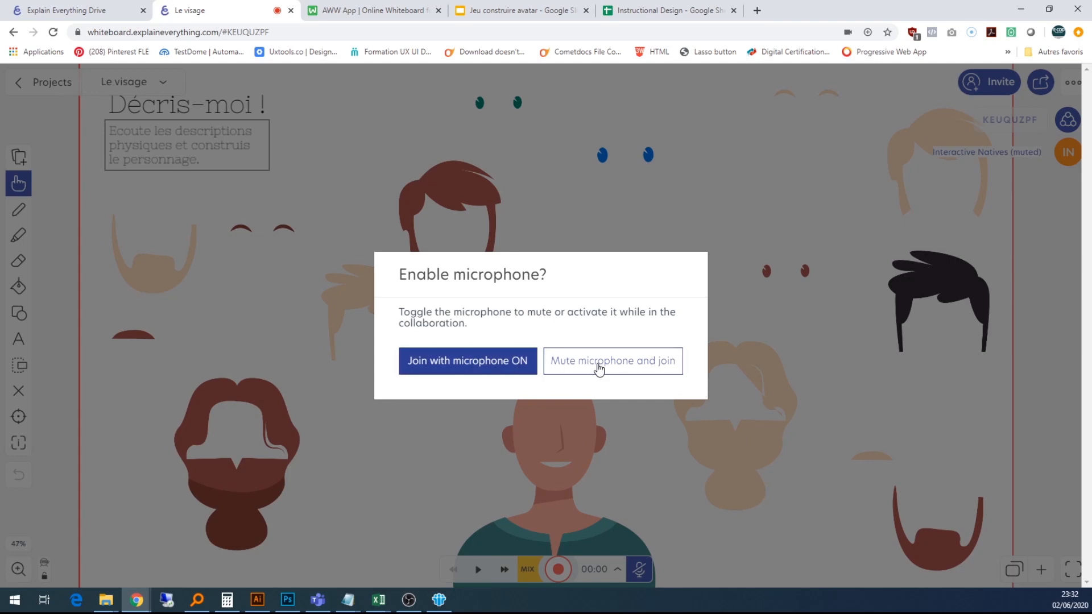
{"action": "left_click", "coordinate": [599, 368]}
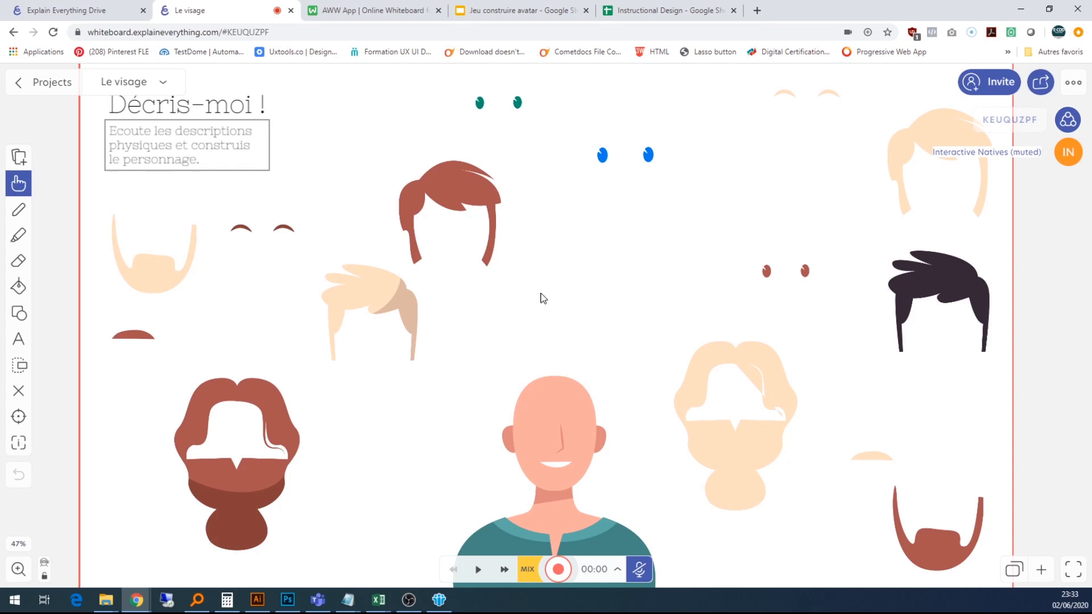
Step: Place the short brown hair and the blue eyes on the bald character's head
{"action": "left_click_drag", "start_coordinate": [465, 193], "coordinate": [570, 381]}
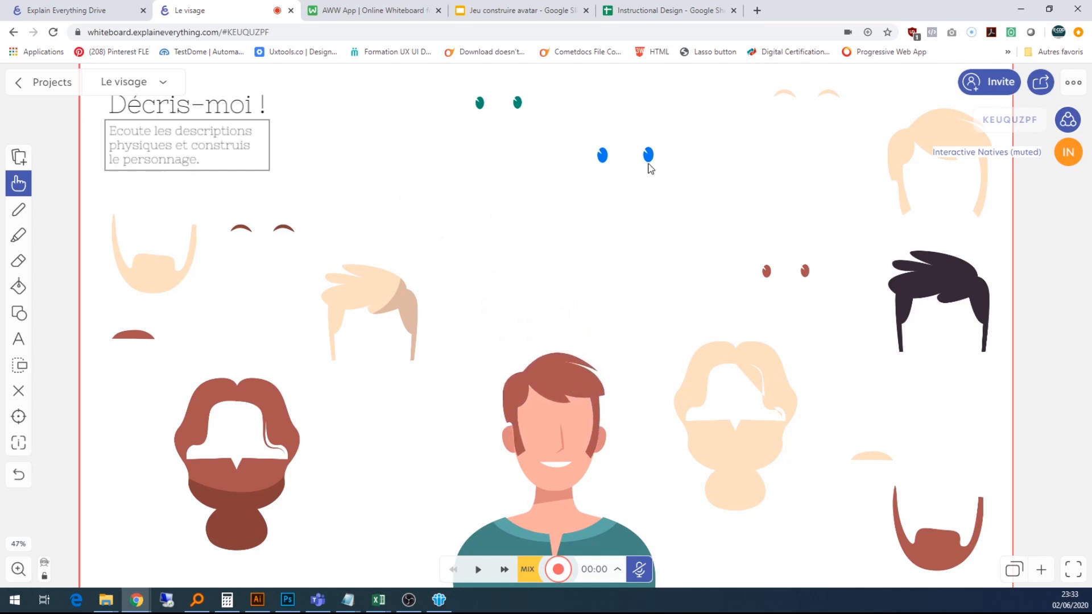
{"action": "left_click_drag", "start_coordinate": [649, 165], "coordinate": [583, 434]}
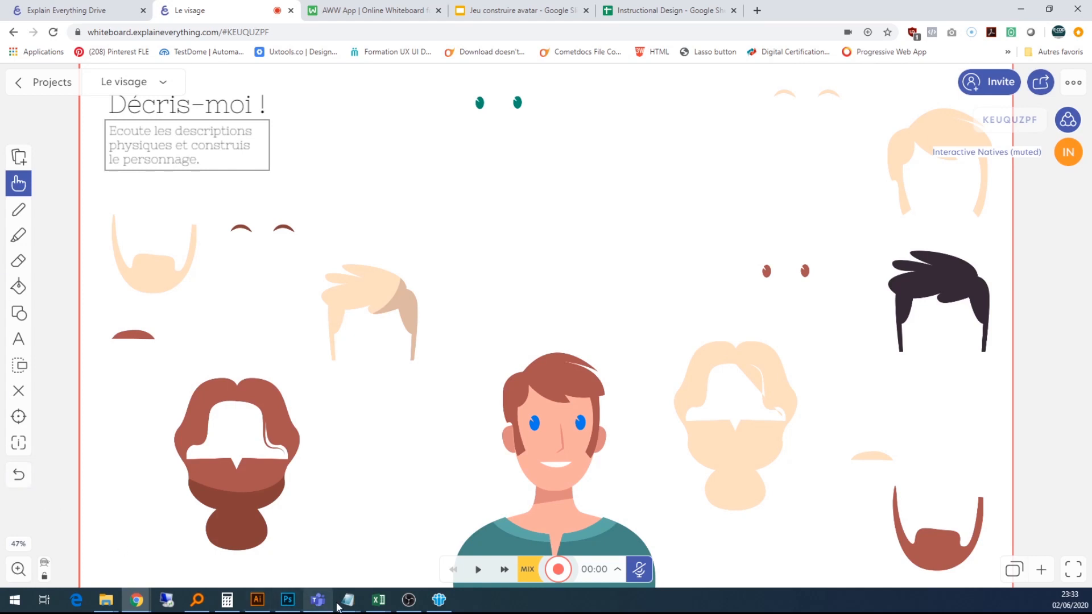
Step: Switch to Illustrator and examine the complete avatars and the separated face parts in create avatar.ai
{"action": "left_click", "coordinate": [257, 600]}
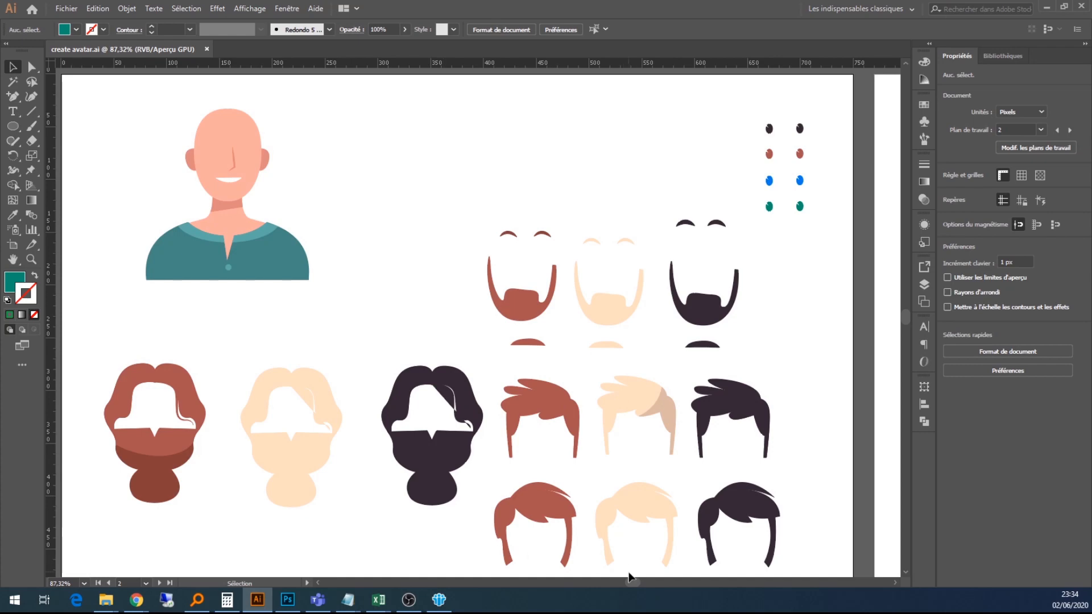
{"action": "left_click_drag", "start_coordinate": [633, 587], "coordinate": [604, 586]}
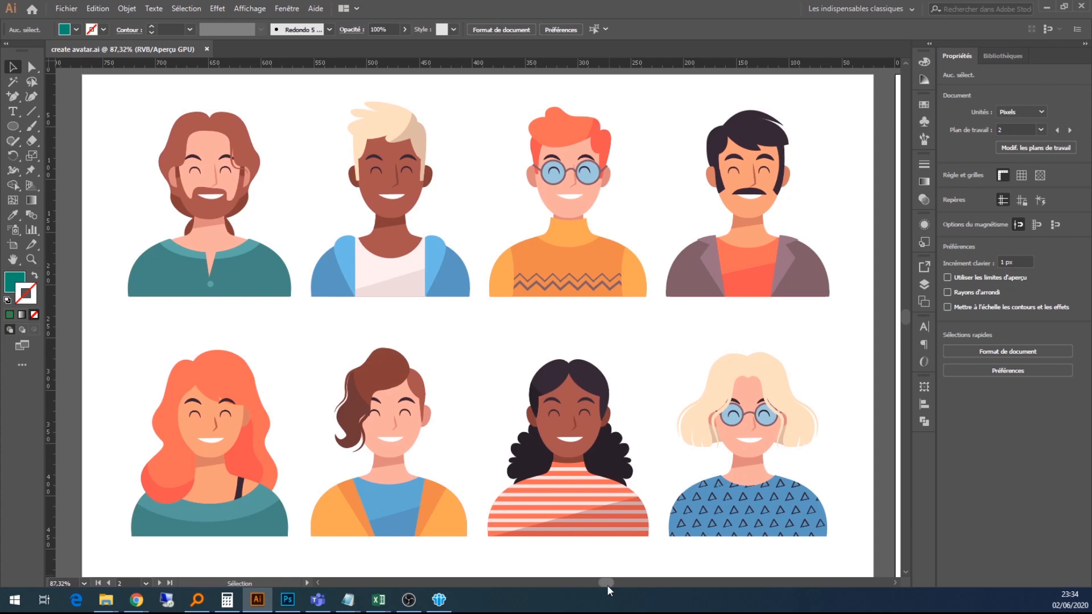
{"action": "left_click_drag", "start_coordinate": [607, 583], "coordinate": [634, 589]}
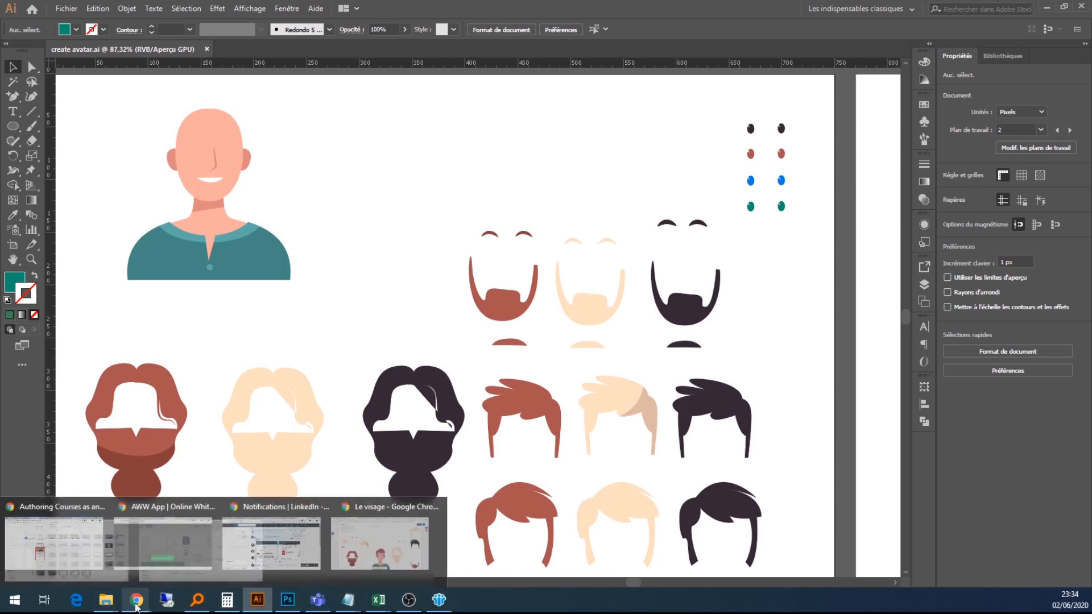
Step: View the exported face-part PNG files in the tuto presentation awhiteboard folder in File Explorer and minimize the window
{"action": "mouse_move", "coordinate": [108, 604]}
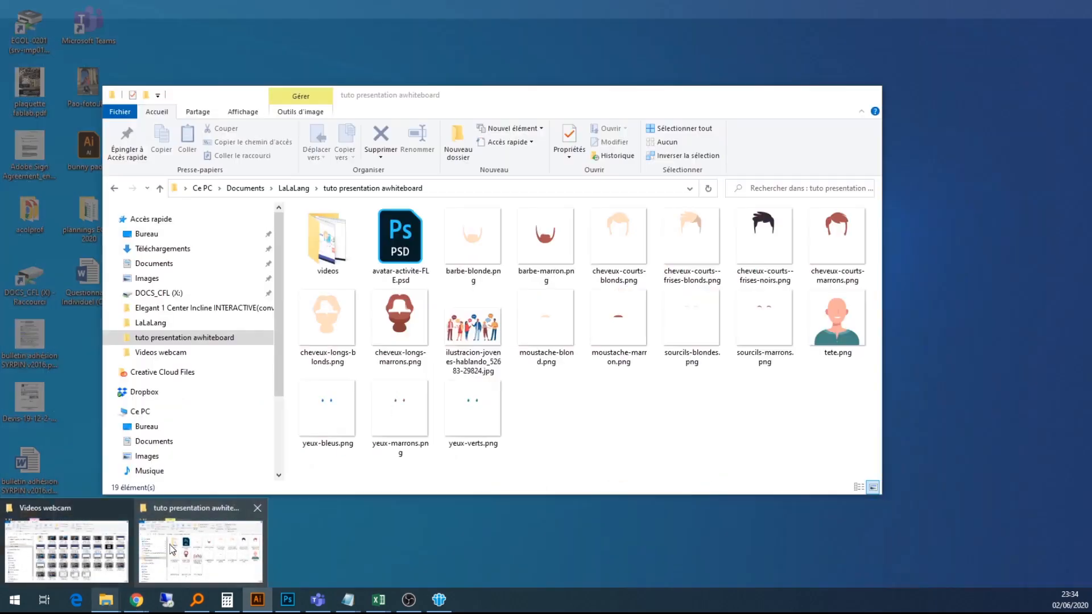
{"action": "left_click", "coordinate": [200, 549]}
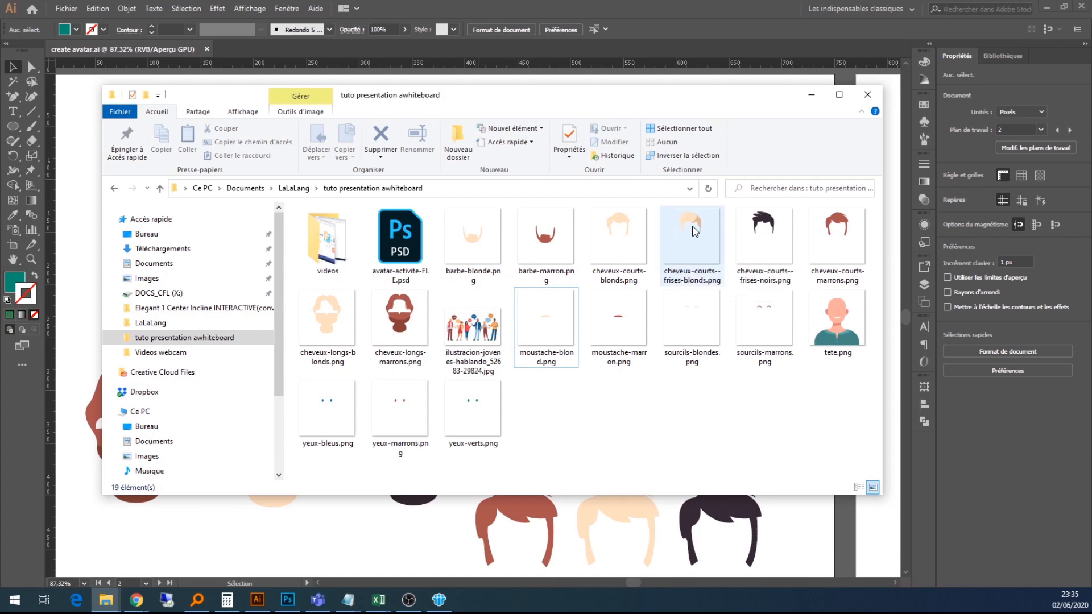
{"action": "left_click", "coordinate": [812, 96]}
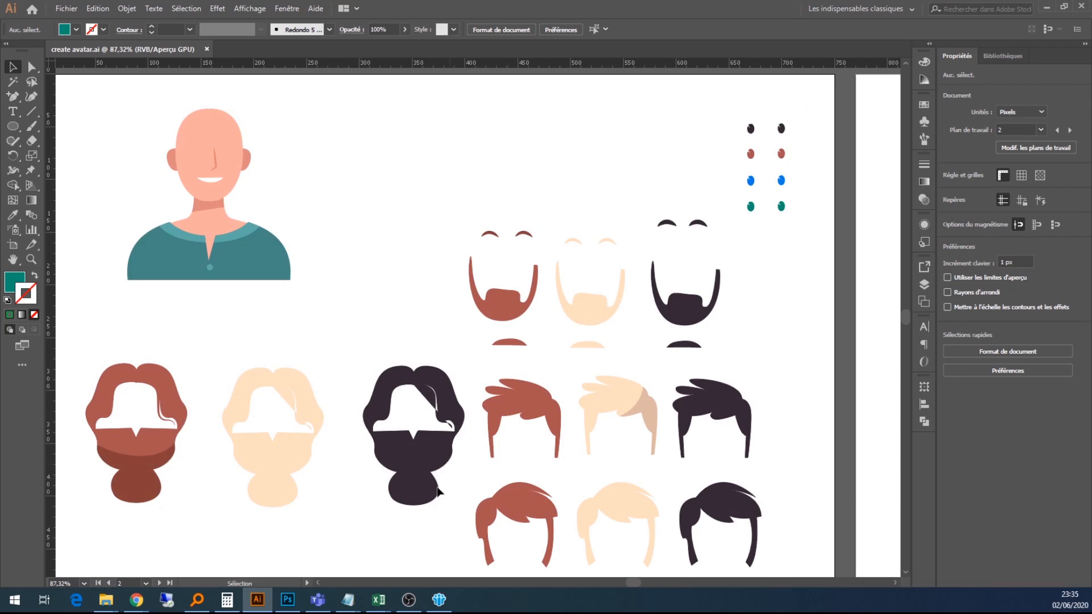
Step: Switch back to the Le visage whiteboard and browse the tuto presentation awhiteboard folder for existing images to insert, without importing any
{"action": "mouse_move", "coordinate": [134, 607]}
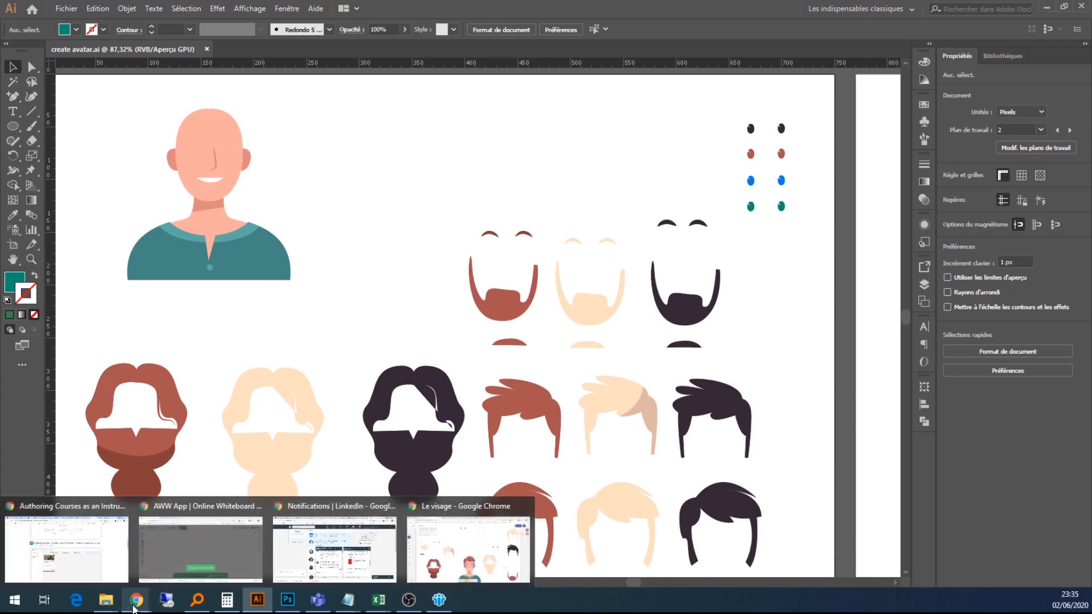
{"action": "left_click", "coordinate": [464, 549]}
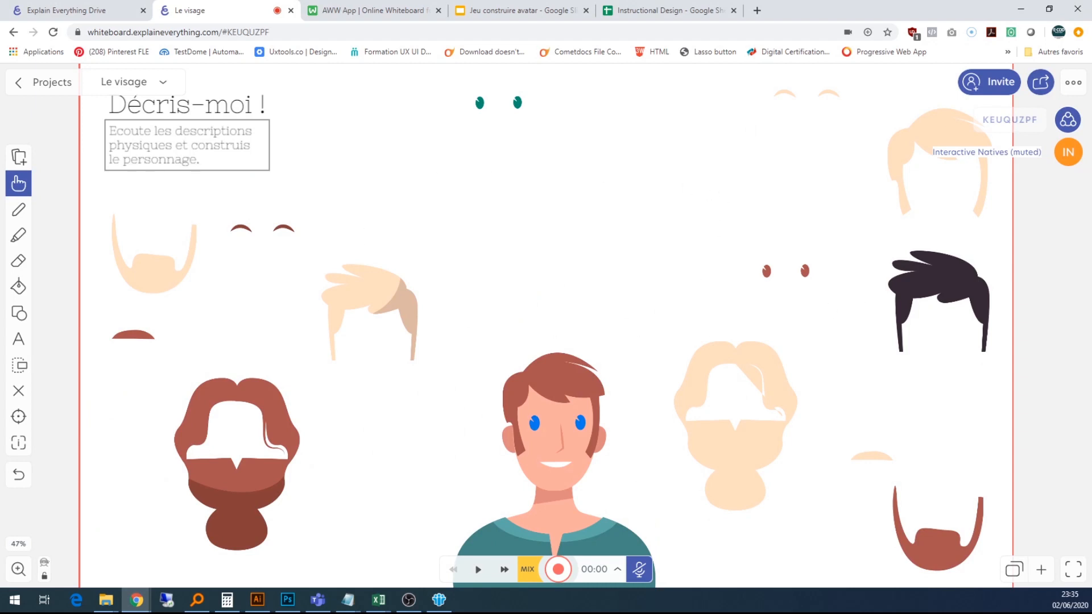
{"action": "key", "text": "alt+Tab"}
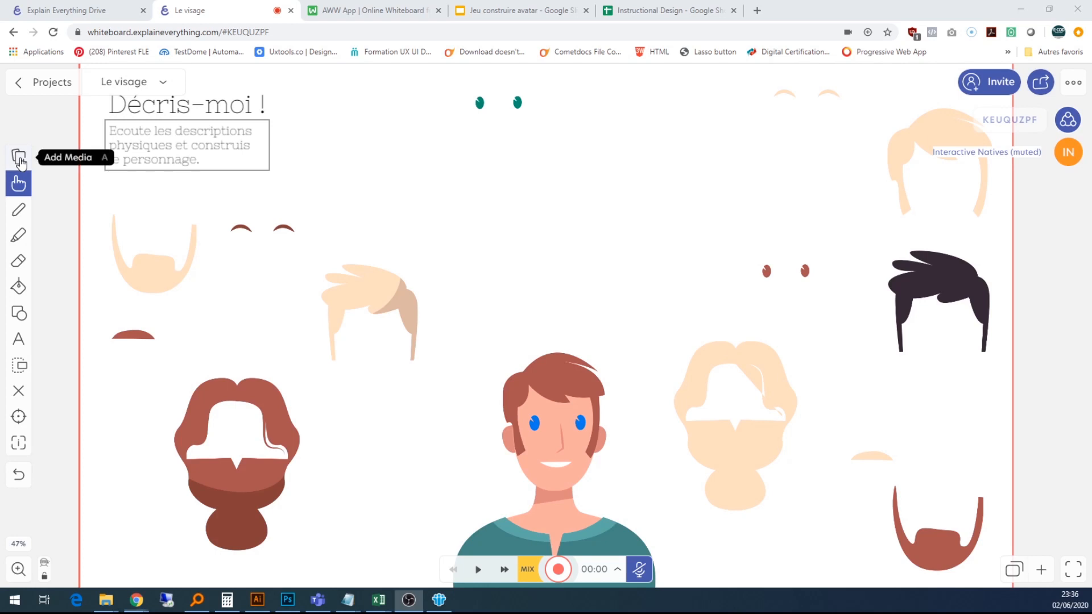
{"action": "left_click", "coordinate": [19, 160]}
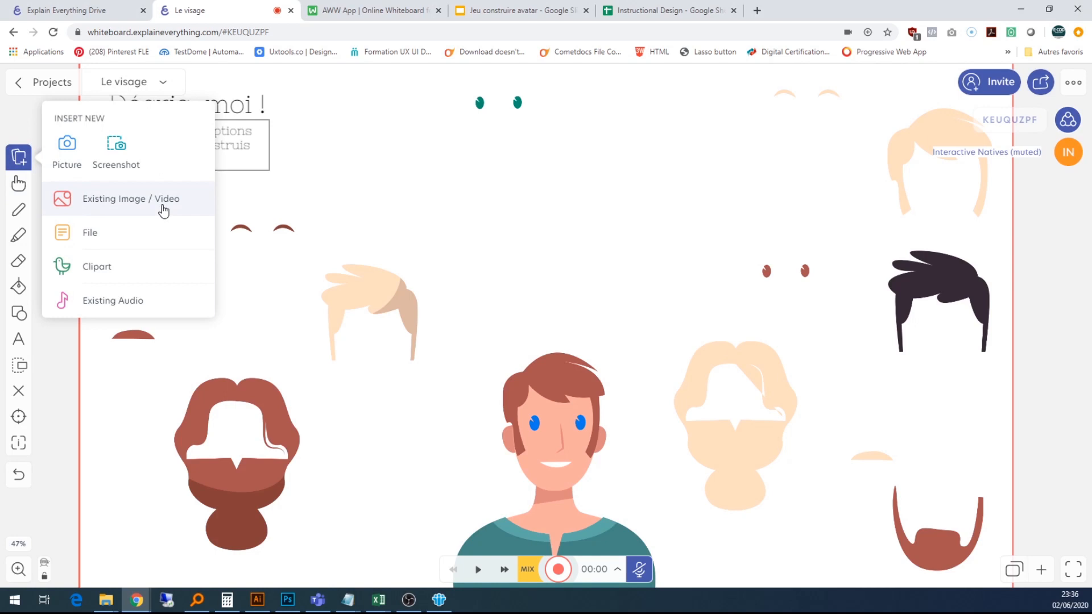
{"action": "left_click", "coordinate": [162, 207]}
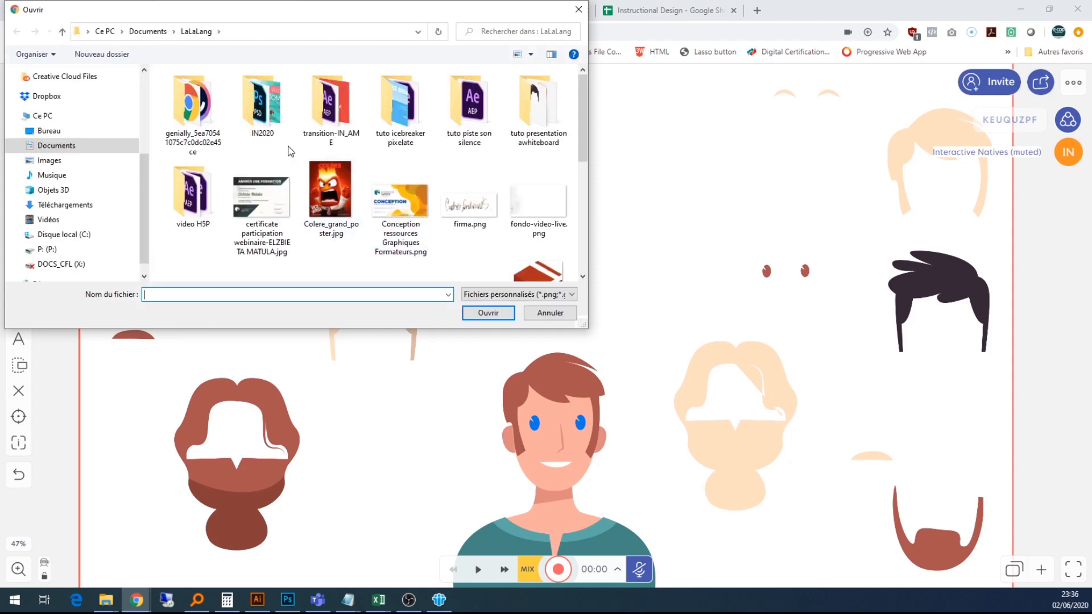
{"action": "double_click", "coordinate": [528, 142]}
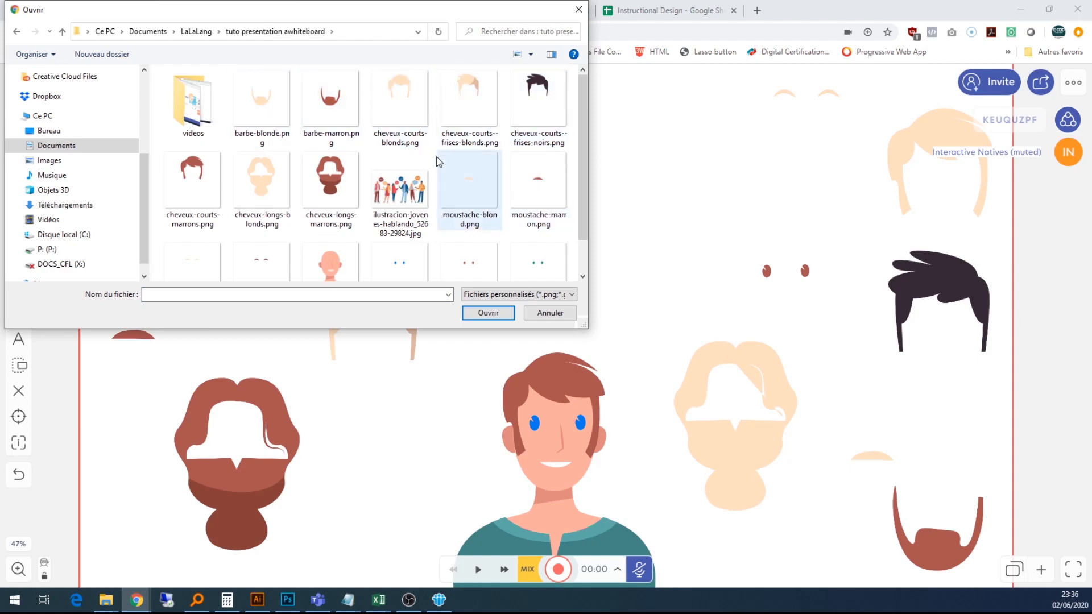
{"action": "scroll", "coordinate": [502, 195], "scroll_direction": "down", "scroll_amount": 1}
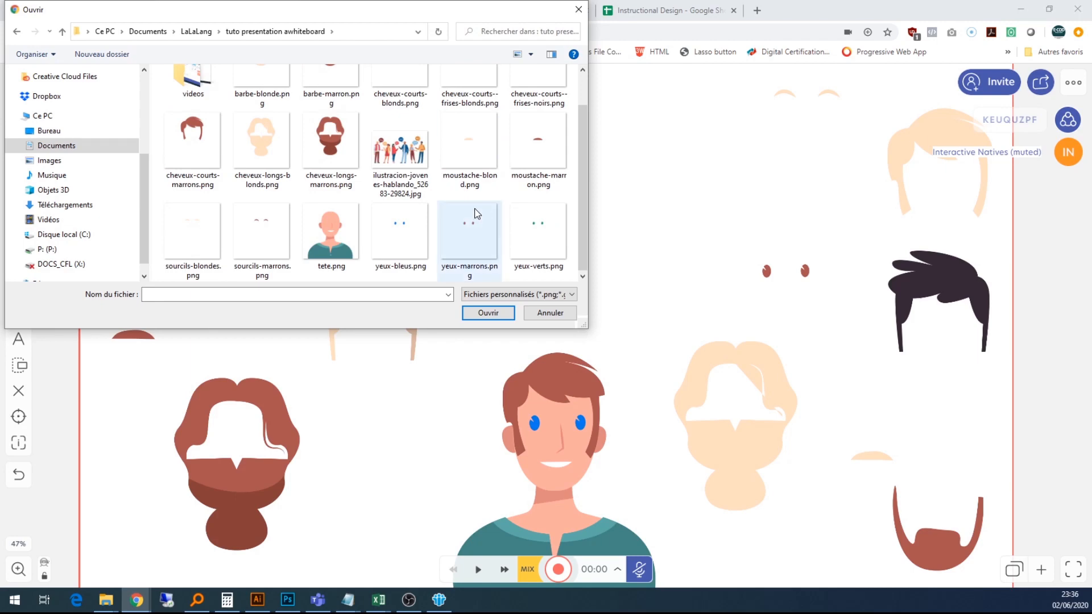
{"action": "scroll", "coordinate": [409, 171], "scroll_direction": "up", "scroll_amount": 1}
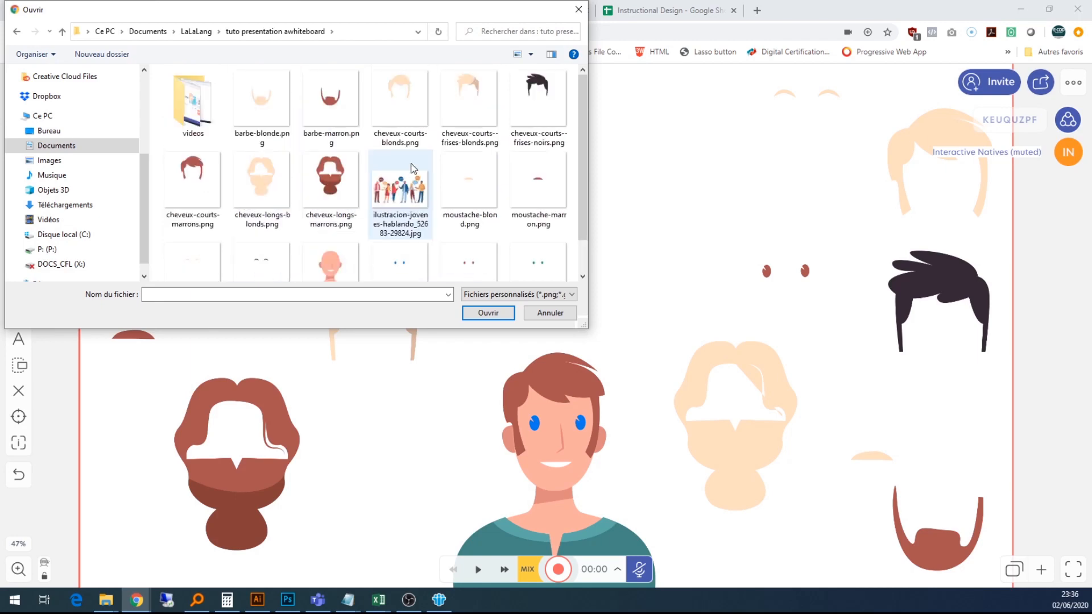
{"action": "left_click", "coordinate": [550, 314]}
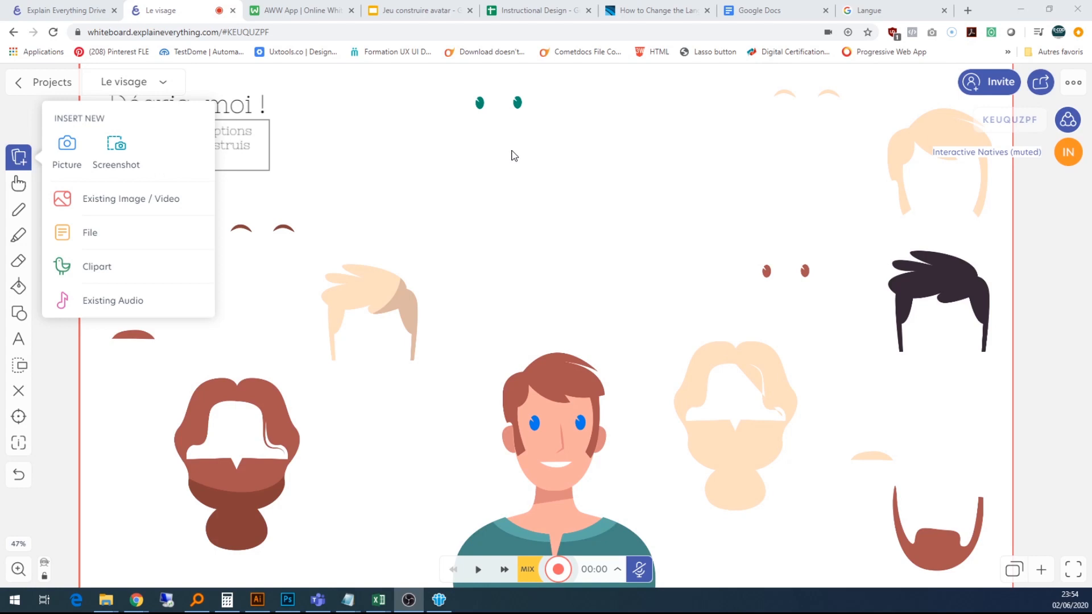
Step: Switch to the Jeu construire avatar presentation in Google Slides and set the zoom to 50%
{"action": "left_click", "coordinate": [415, 12]}
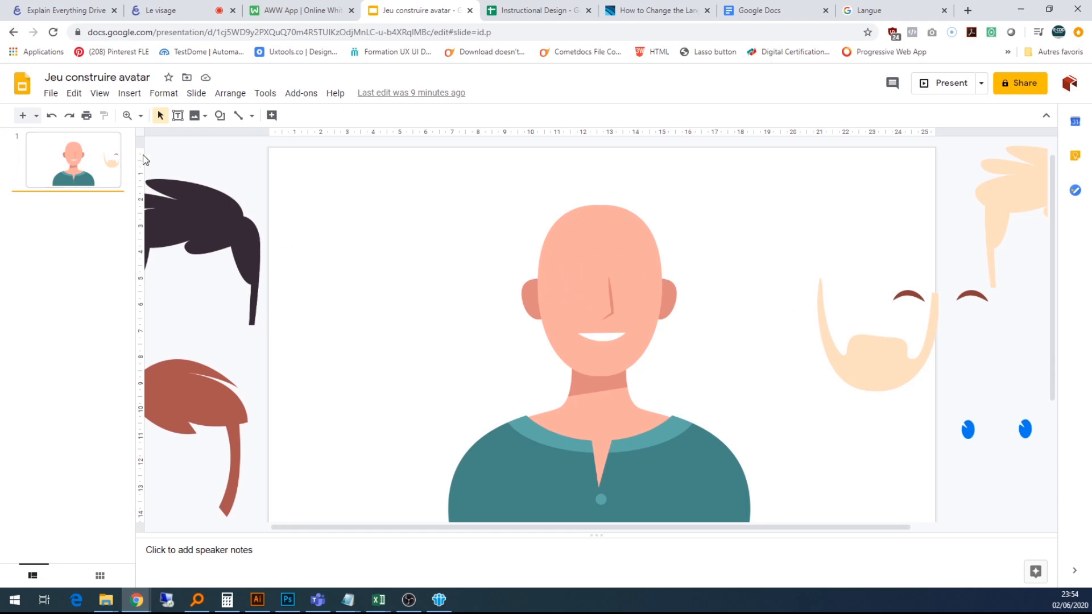
{"action": "left_click", "coordinate": [99, 93]}
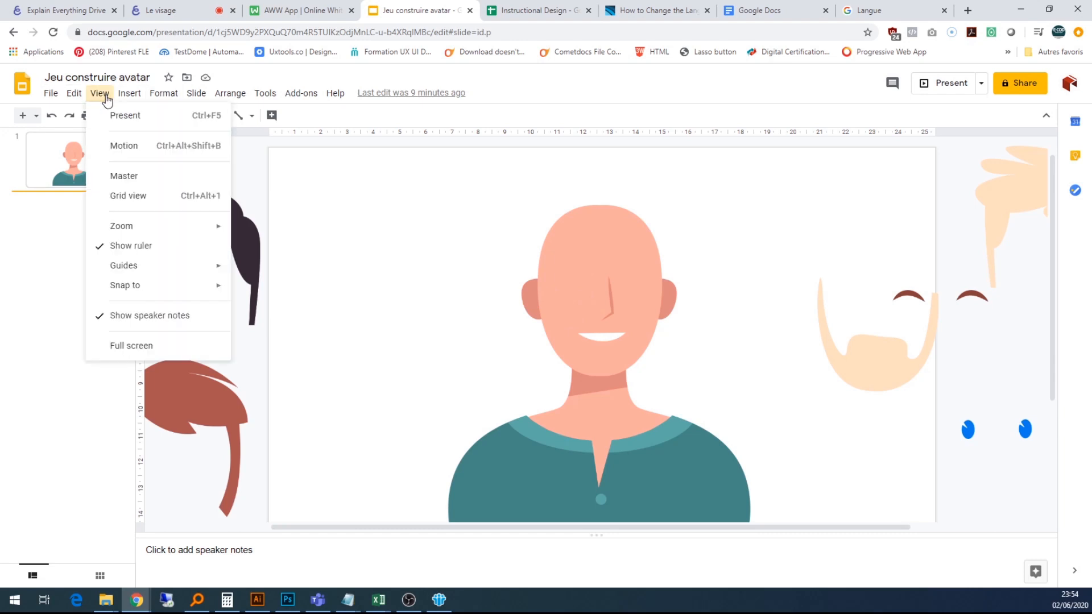
{"action": "left_click", "coordinate": [140, 115]}
{"action": "left_click", "coordinate": [140, 115]}
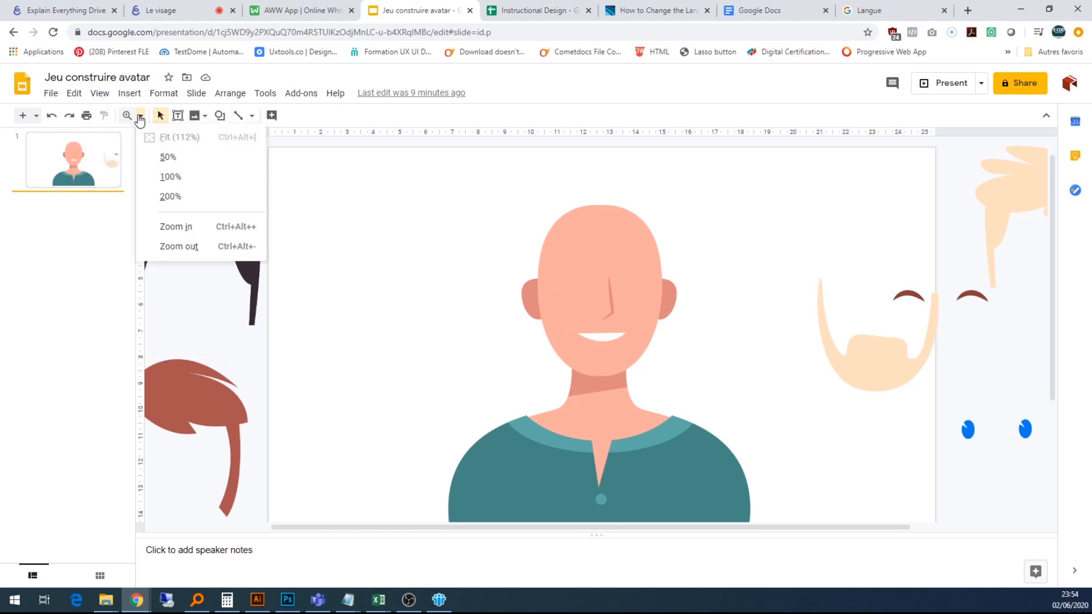
{"action": "left_click", "coordinate": [168, 157]}
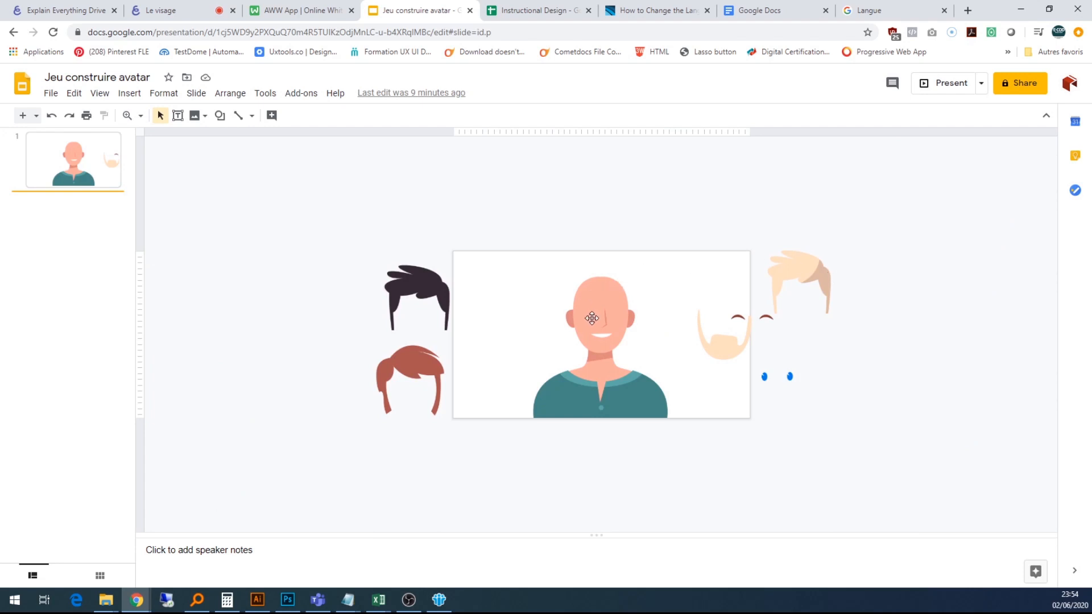